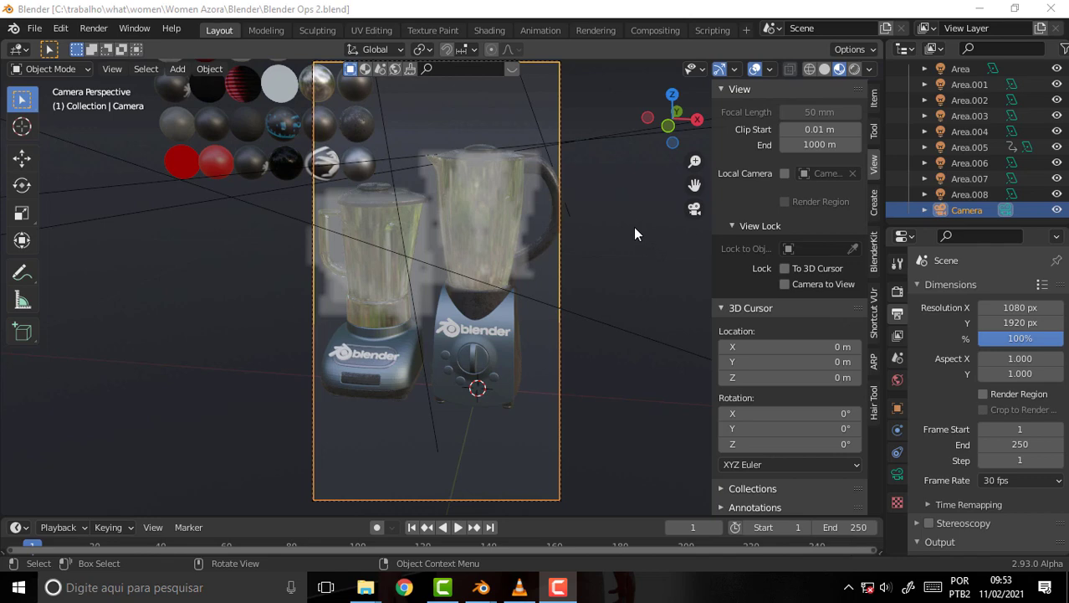
Render the camera view of the two blenders with Render Image, then close the unfinished render.
{"action": "scroll", "coordinate": [634, 226], "scroll_direction": "up", "scroll_amount": 5}
{"action": "scroll", "coordinate": [631, 226], "scroll_direction": "down", "scroll_amount": 3}
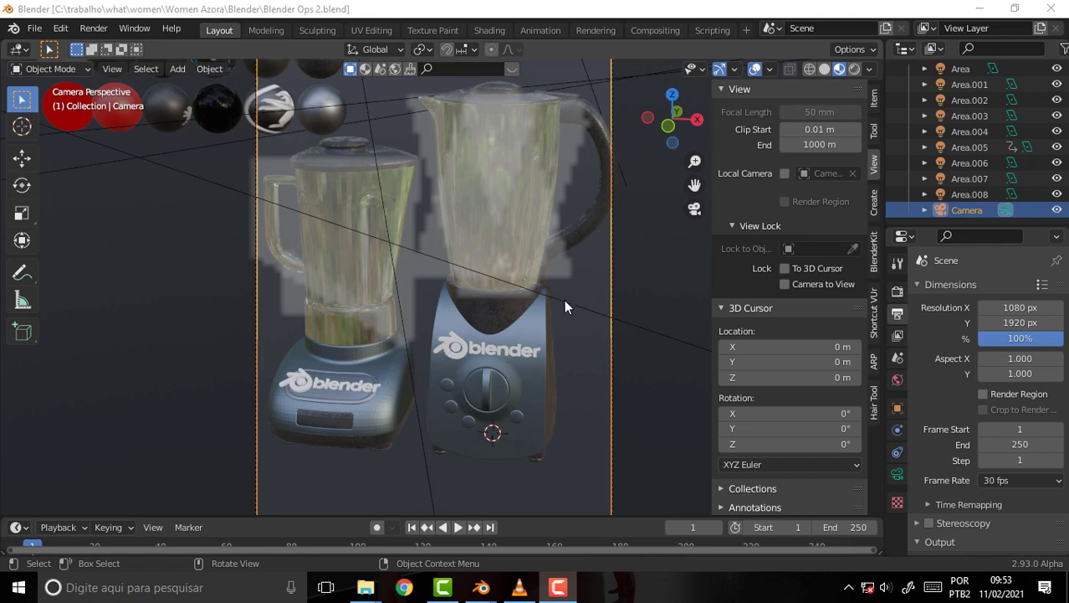
{"action": "scroll", "coordinate": [547, 270], "scroll_direction": "down", "scroll_amount": 2}
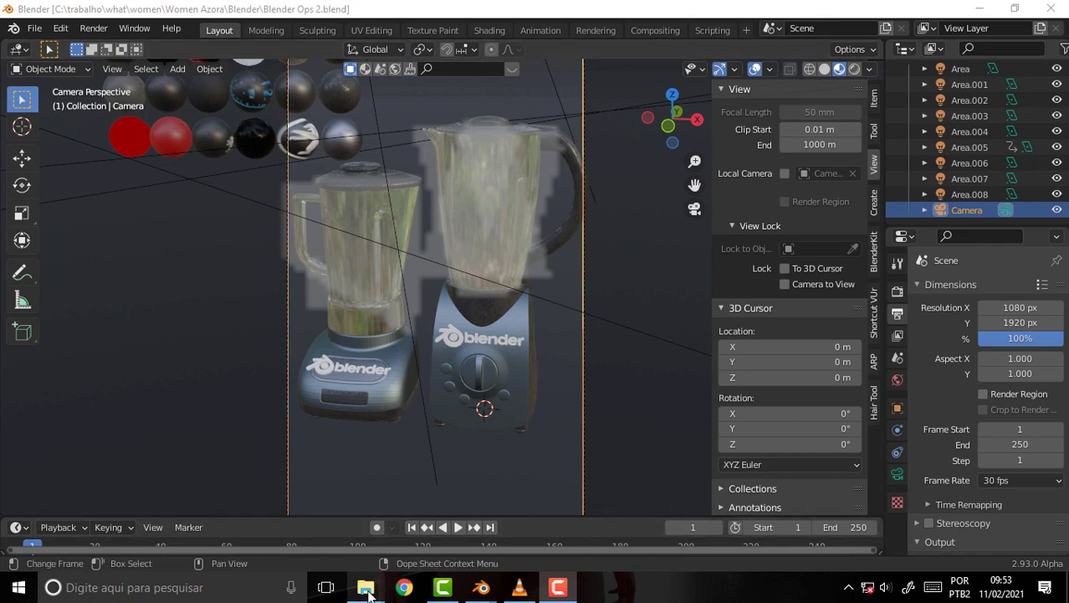
{"action": "mouse_move", "coordinate": [365, 586]}
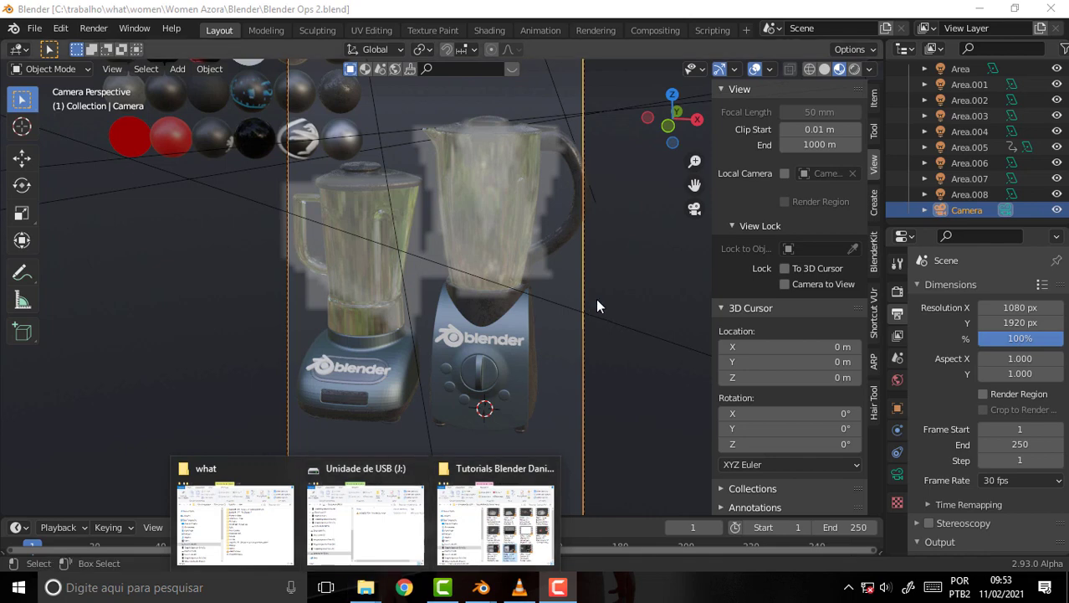
{"action": "left_click", "coordinate": [99, 31]}
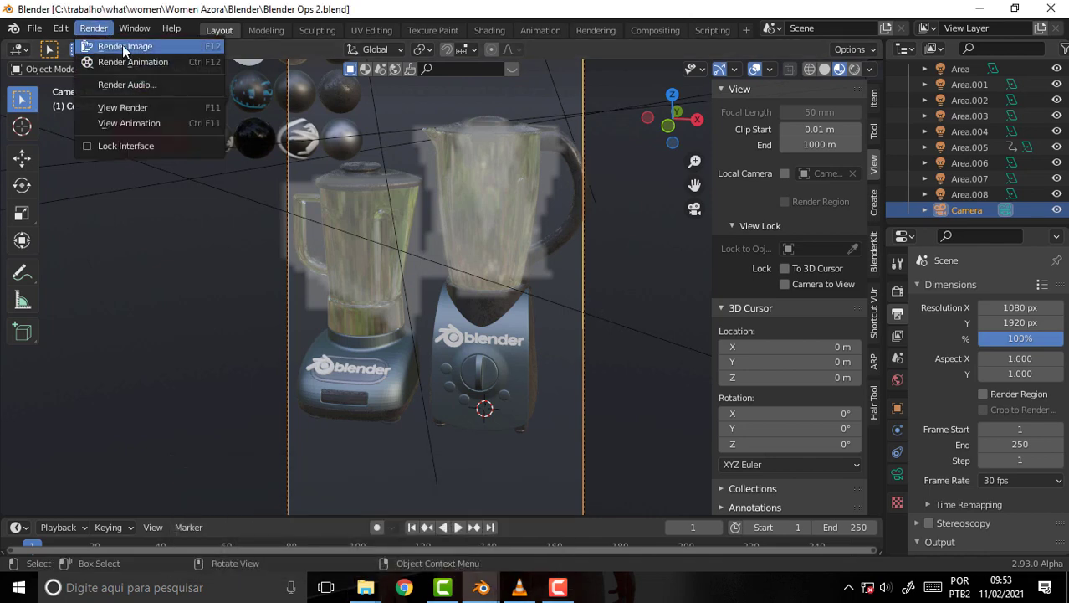
{"action": "left_click", "coordinate": [113, 44]}
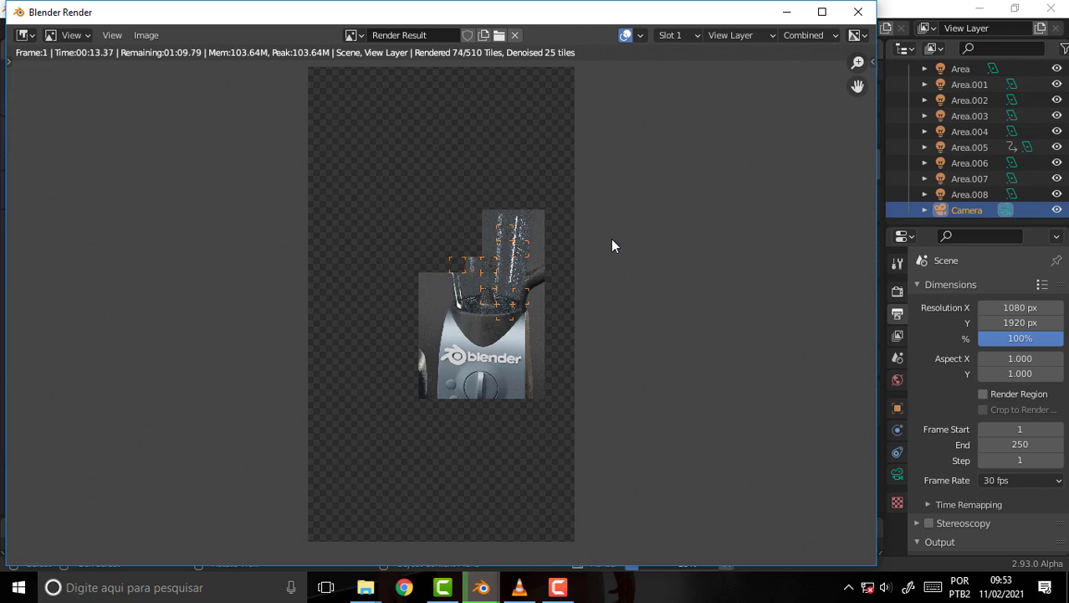
{"action": "left_click", "coordinate": [857, 15]}
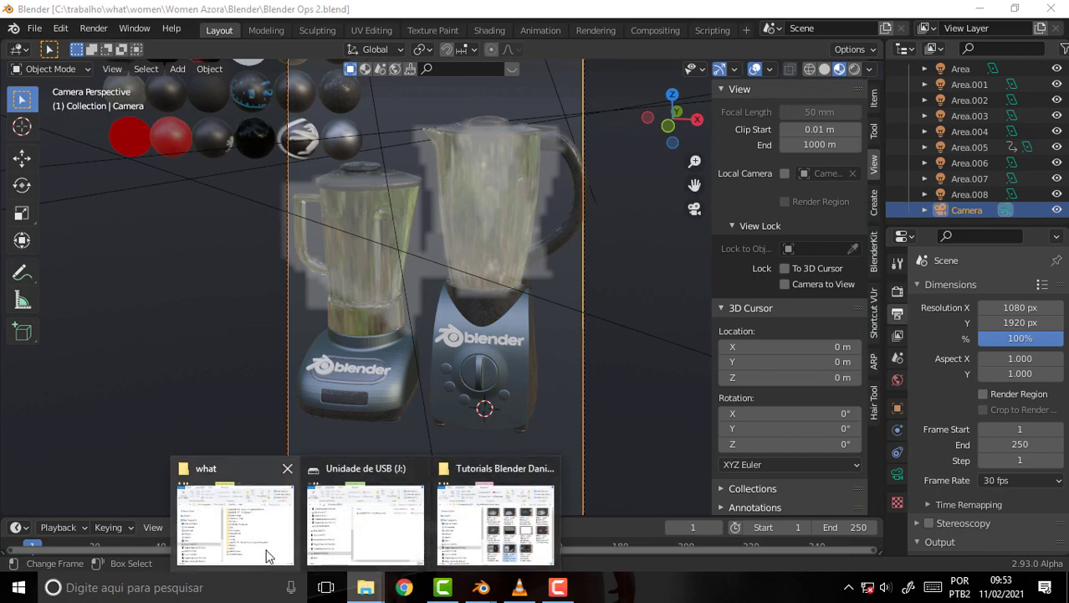
{"action": "mouse_move", "coordinate": [365, 587]}
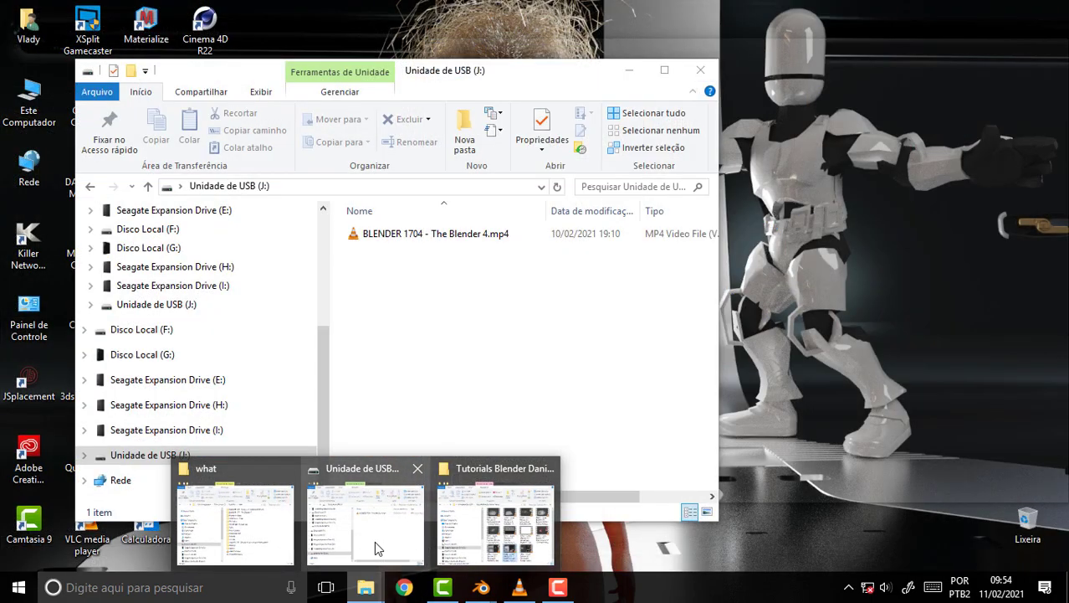
Bring up the USB drive folder, then the what folder, and open Blender OPs 001.png.
{"action": "left_click", "coordinate": [374, 541]}
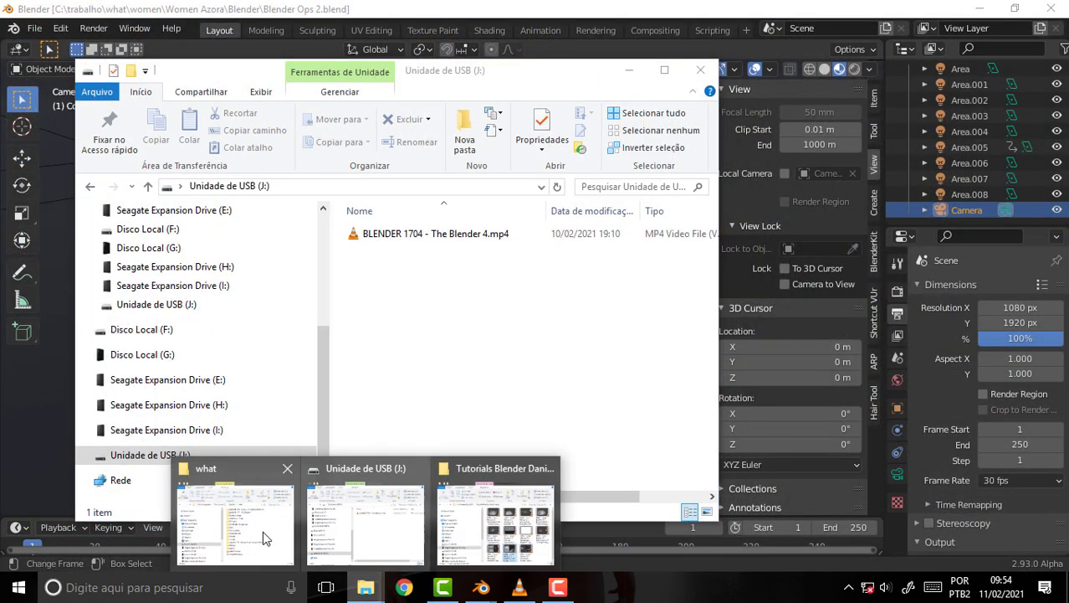
{"action": "left_click", "coordinate": [245, 536]}
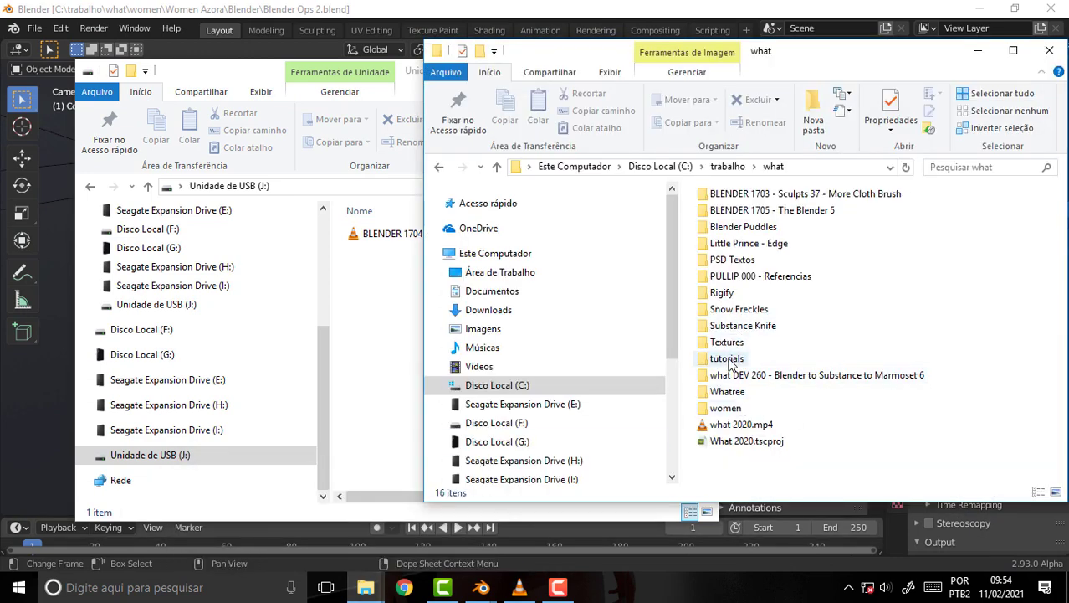
{"action": "left_click", "coordinate": [561, 586]}
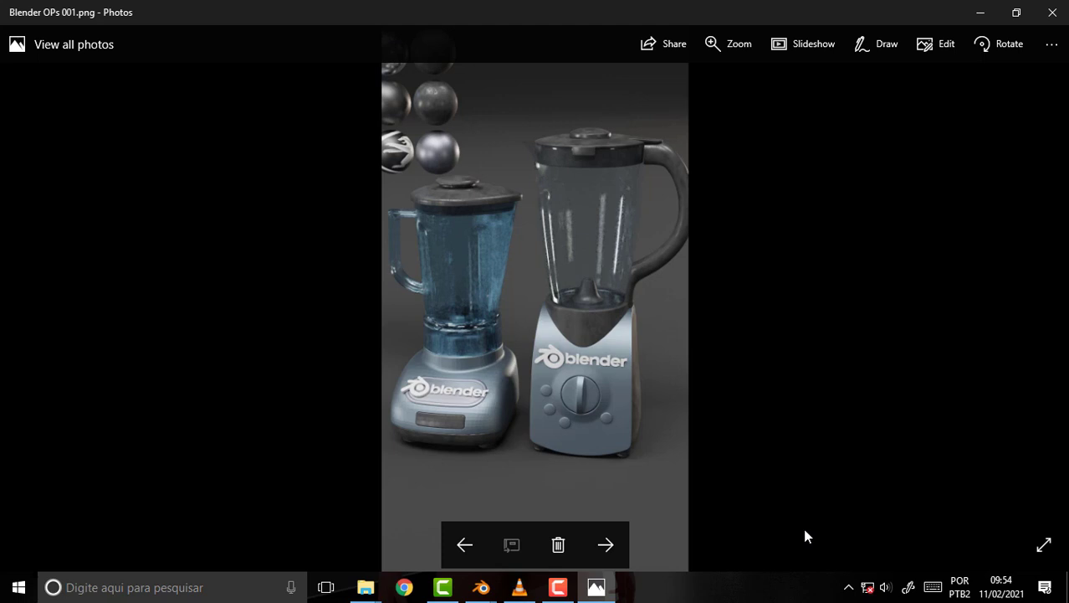
Flip between the grey 001.png and orange 002.png blender renders, then close Photos.
{"action": "left_click", "coordinate": [606, 545]}
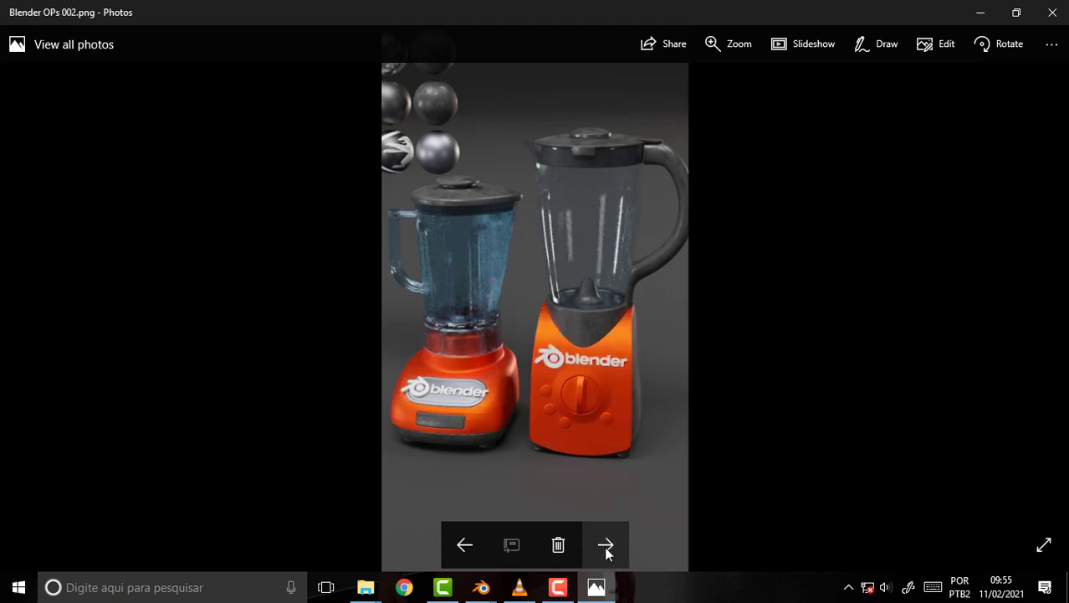
{"action": "left_click", "coordinate": [461, 545]}
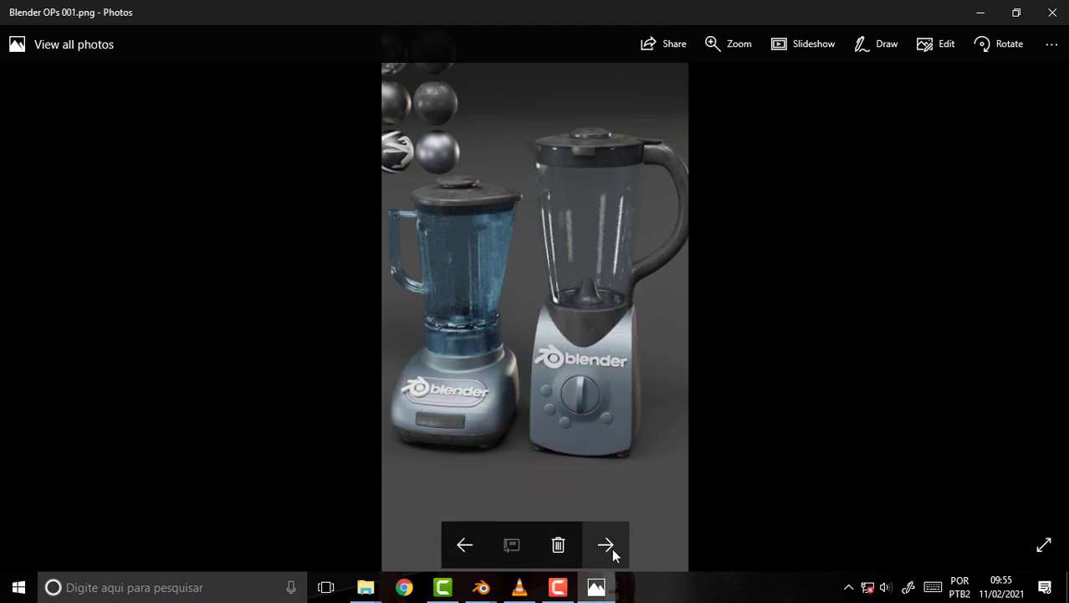
{"action": "left_click", "coordinate": [607, 544]}
{"action": "left_click", "coordinate": [461, 545]}
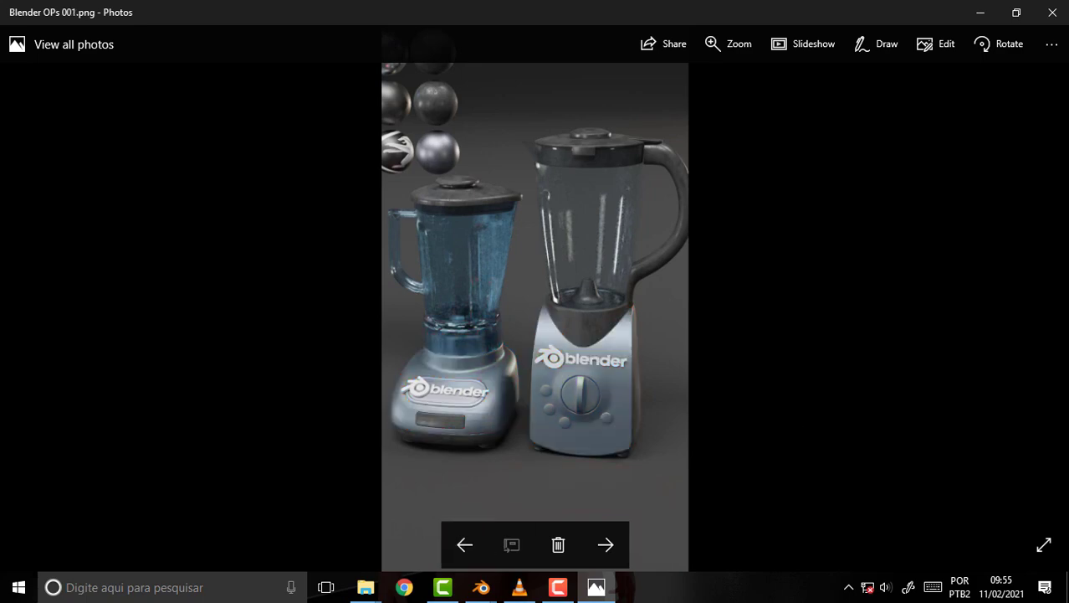
{"action": "left_click", "coordinate": [1054, 12]}
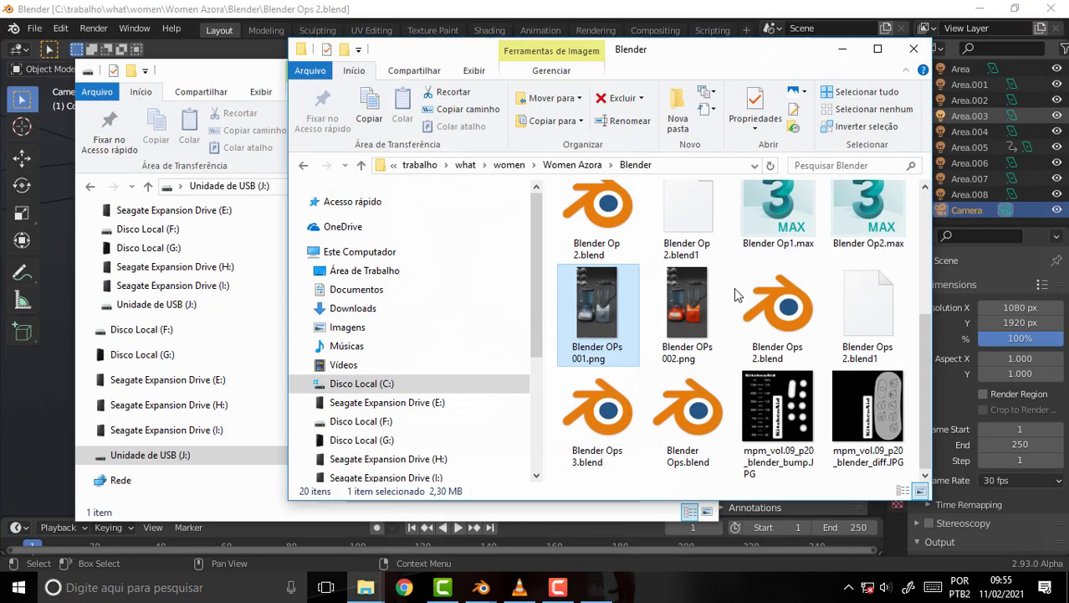
Bring the Blender Ops 2.blend window with the two kitchen blenders to the front.
{"action": "left_click", "coordinate": [682, 12]}
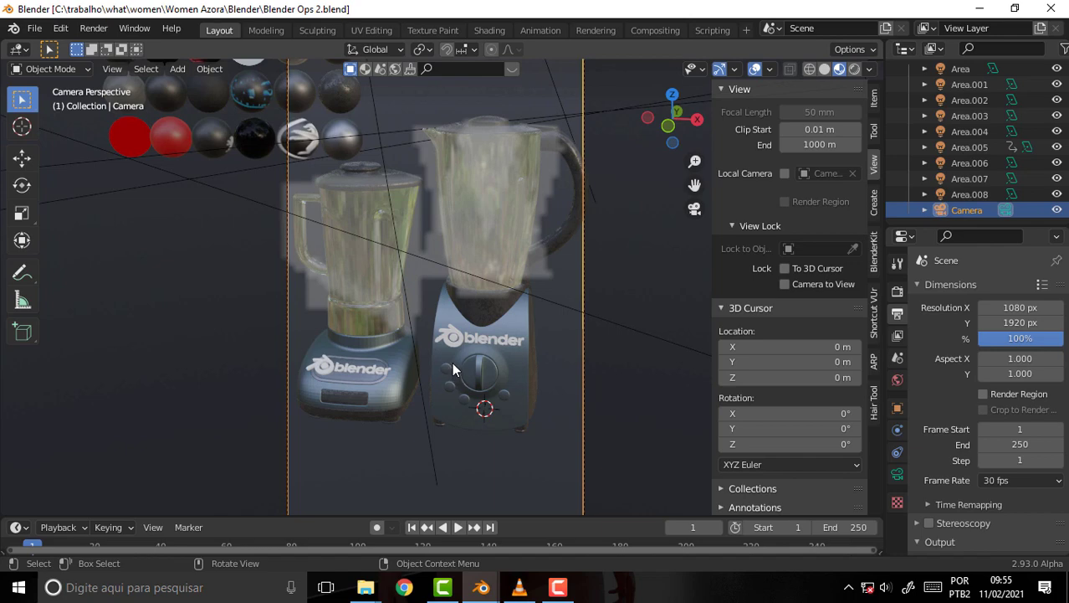
Orbit around the two kitchen blenders, then bring up the VLC tutorial video.
{"action": "mouse_move", "coordinate": [548, 247]}
{"action": "middle_mouse_down"}
{"action": "mouse_move", "coordinate": [432, 284]}
{"action": "mouse_move", "coordinate": [559, 229]}
{"action": "mouse_move", "coordinate": [544, 246]}
{"action": "mouse_move", "coordinate": [588, 205]}
{"action": "mouse_move", "coordinate": [572, 217]}
{"action": "middle_mouse_up"}
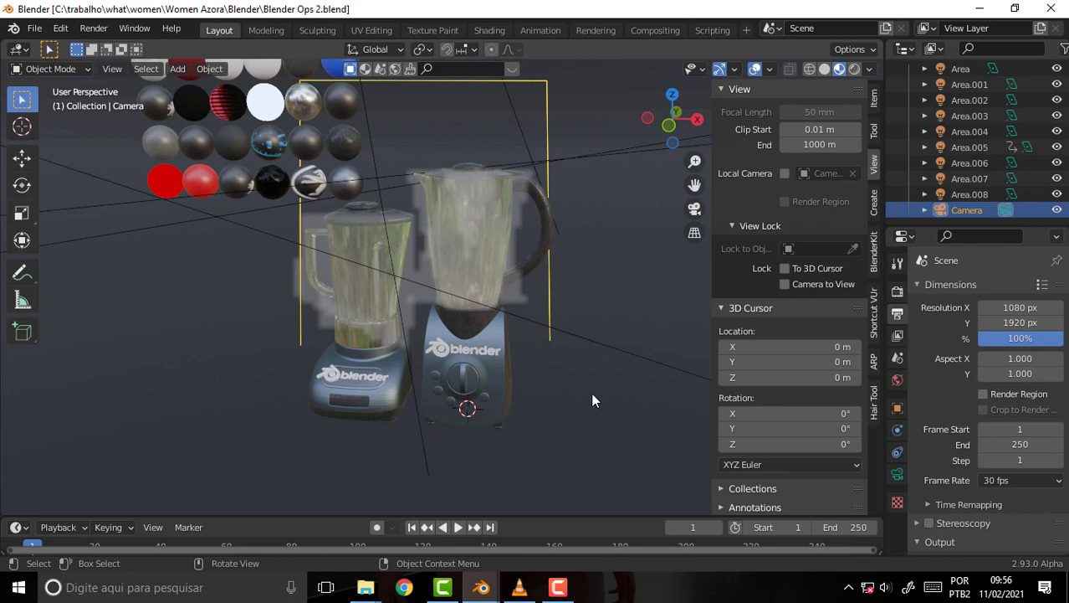
{"action": "left_click", "coordinate": [522, 589]}
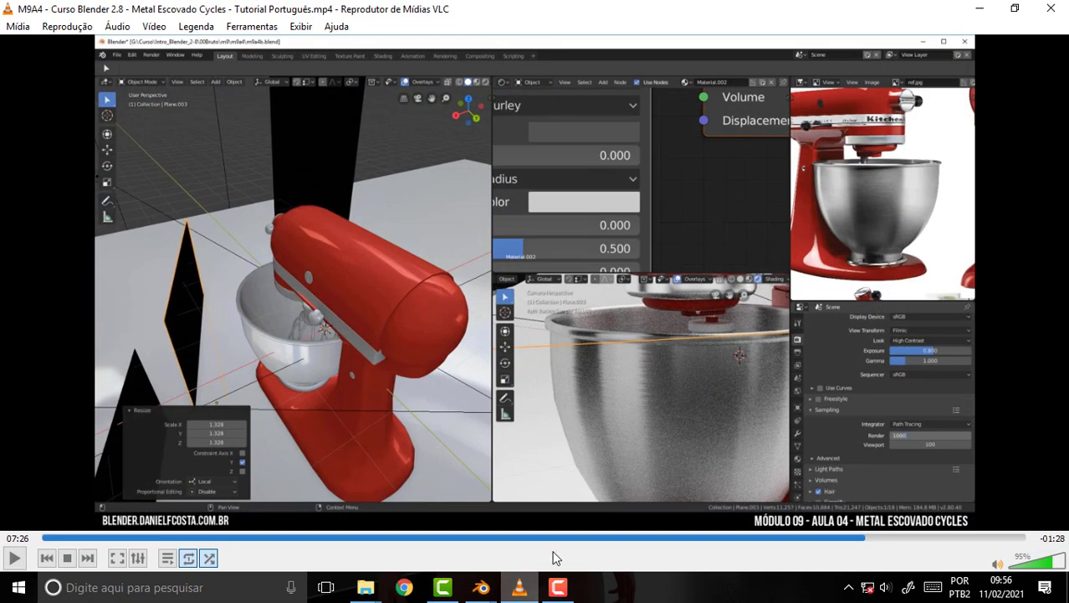
Skim the Metal Escovado Cycles tutorial from its start to about 07:25, then close VLC.
{"action": "left_click", "coordinate": [48, 538]}
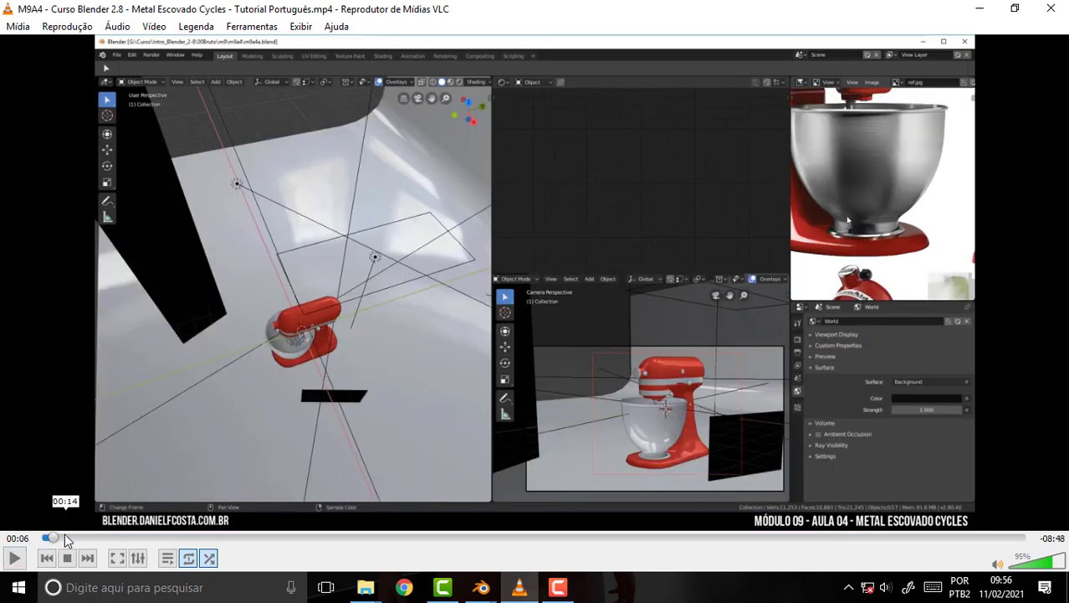
{"action": "left_click", "coordinate": [40, 538]}
{"action": "left_click", "coordinate": [14, 557]}
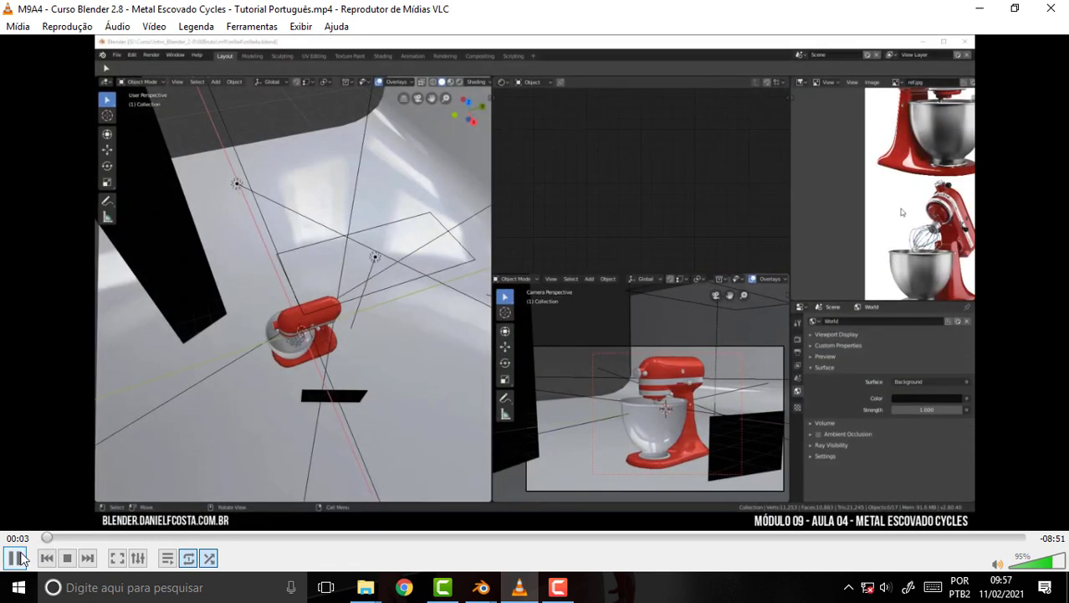
{"action": "left_click", "coordinate": [16, 558]}
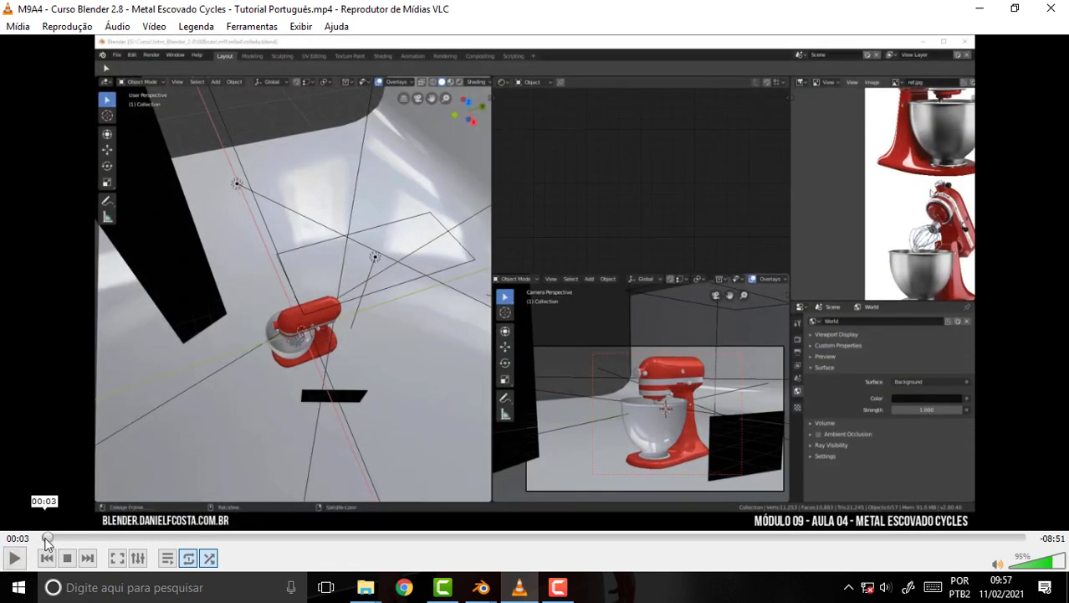
{"action": "mouse_move", "coordinate": [46, 537]}
{"action": "left_mouse_down"}
{"action": "mouse_move", "coordinate": [933, 538]}
{"action": "mouse_move", "coordinate": [910, 538]}
{"action": "left_mouse_up"}
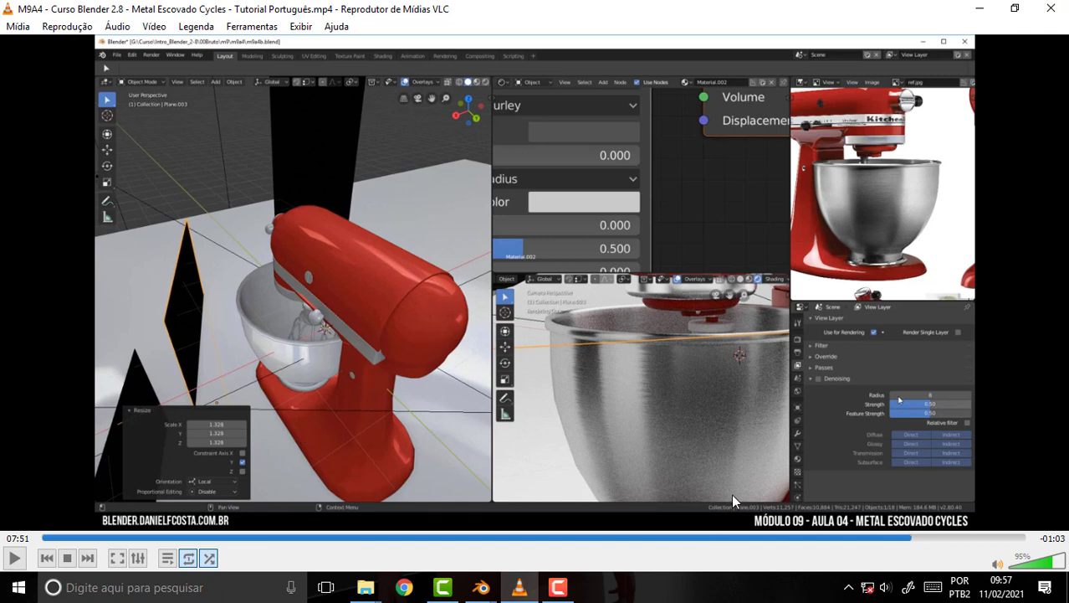
{"action": "left_click", "coordinate": [770, 536]}
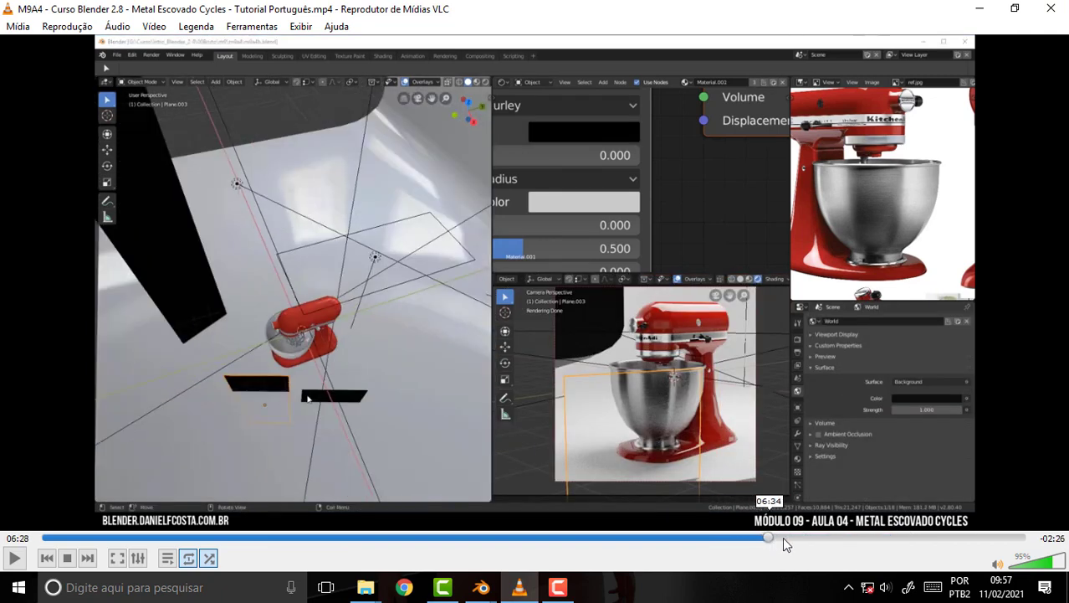
{"action": "left_click", "coordinate": [865, 538]}
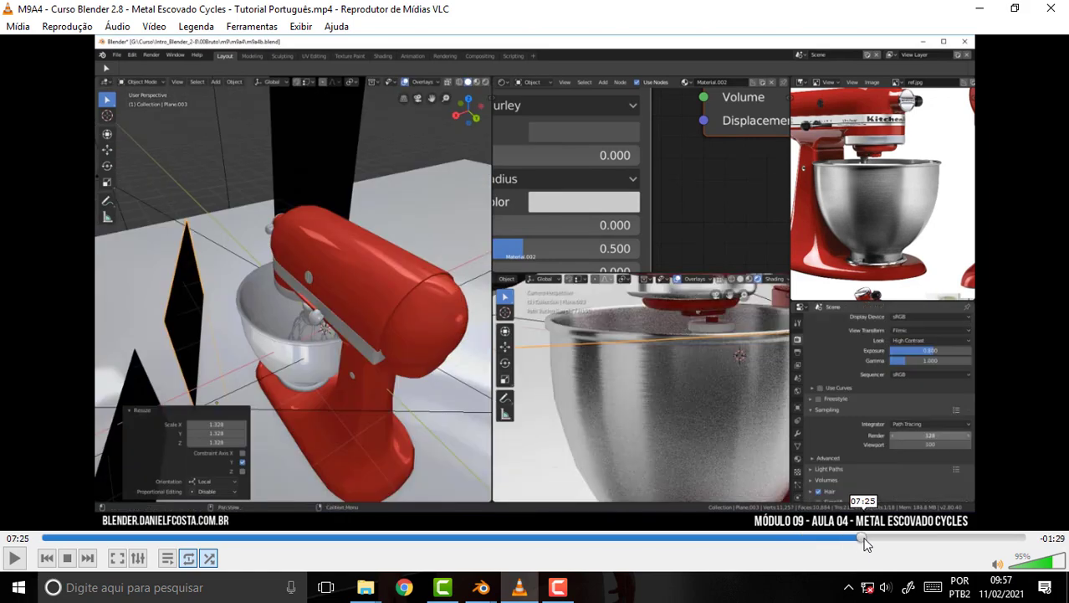
{"action": "left_click", "coordinate": [1051, 9]}
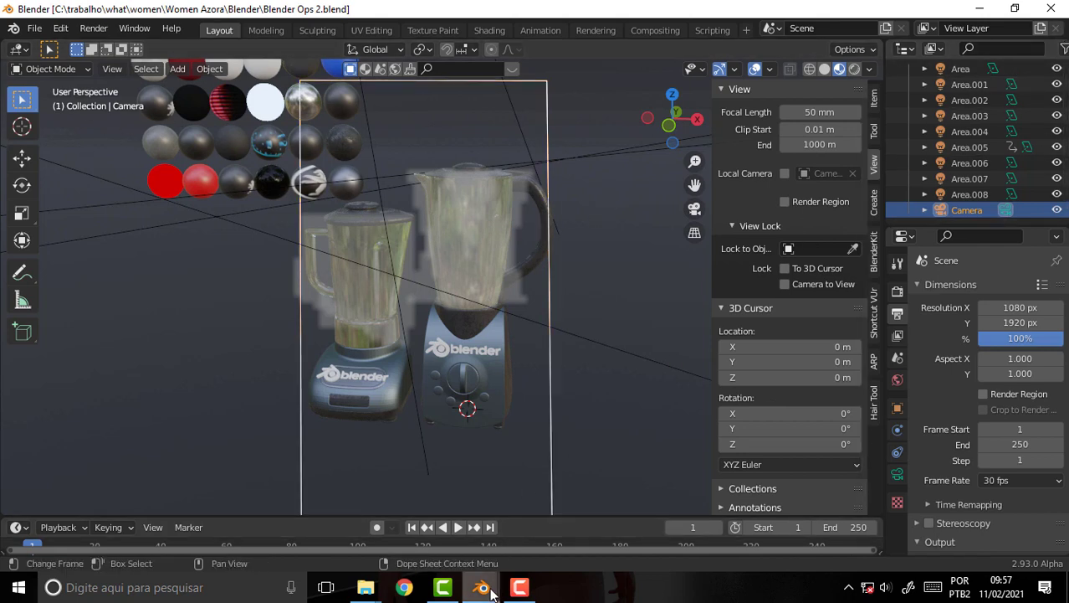
Switch to the Peugeot Onyx by Oliver 2020.blend window.
{"action": "mouse_move", "coordinate": [482, 588]}
{"action": "left_click", "coordinate": [577, 533]}
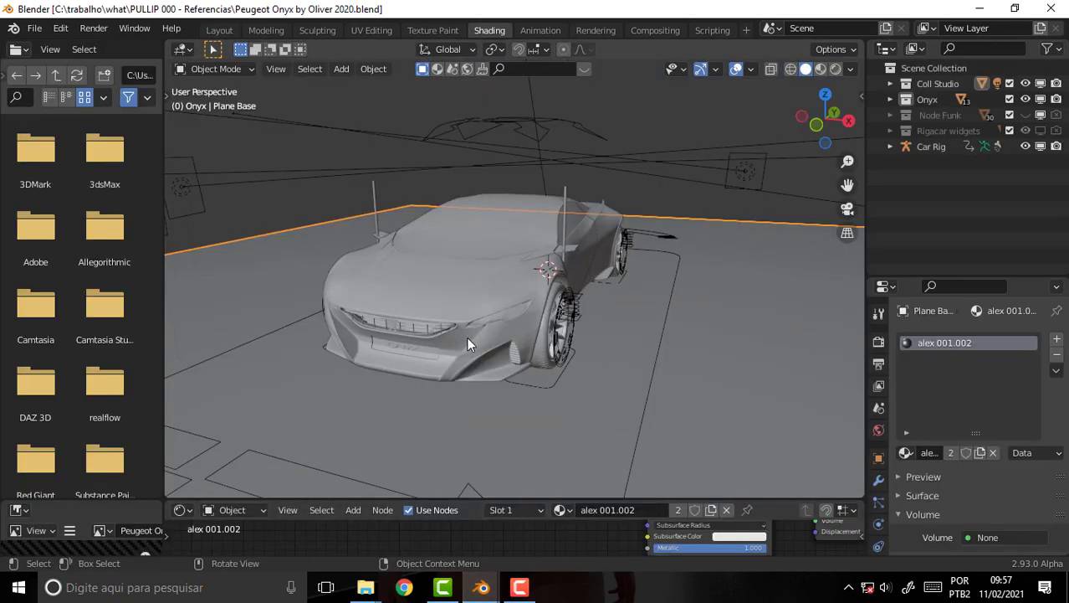
Use Material Preview shading, hide Rigacar widgets but keep Node Funk visible, and frame the sphere grid.
{"action": "key", "text": "z"}
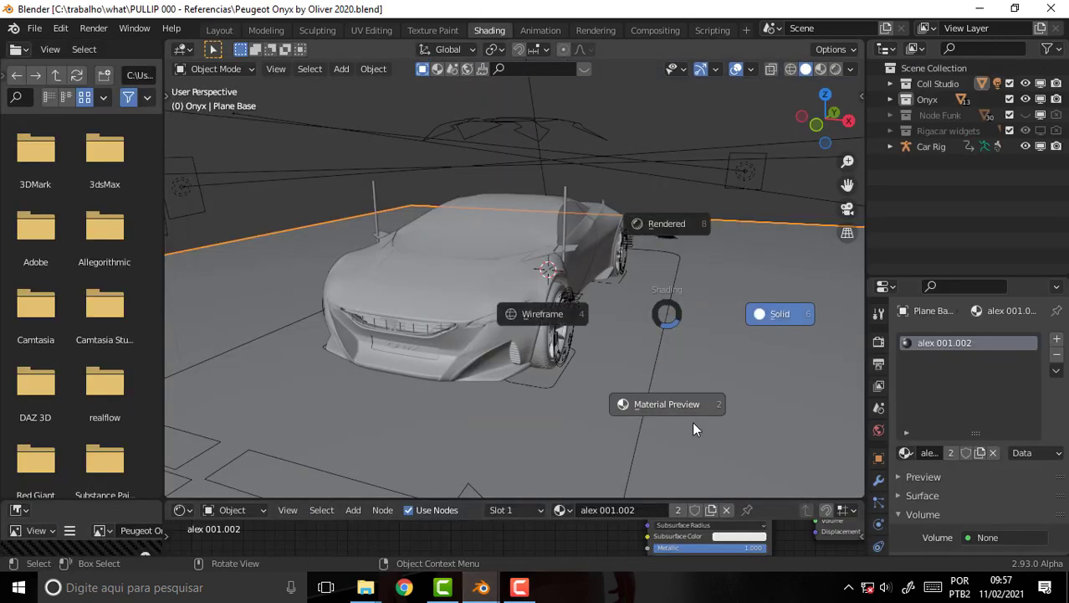
{"action": "left_click", "coordinate": [696, 390]}
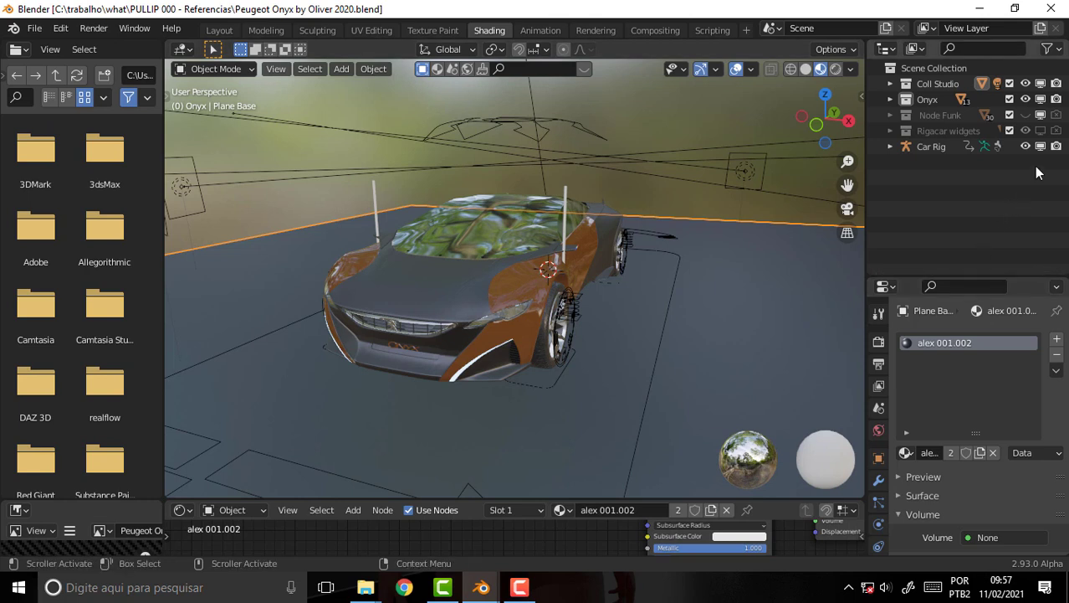
{"action": "left_click_drag", "start_coordinate": [1026, 131], "coordinate": [1027, 115]}
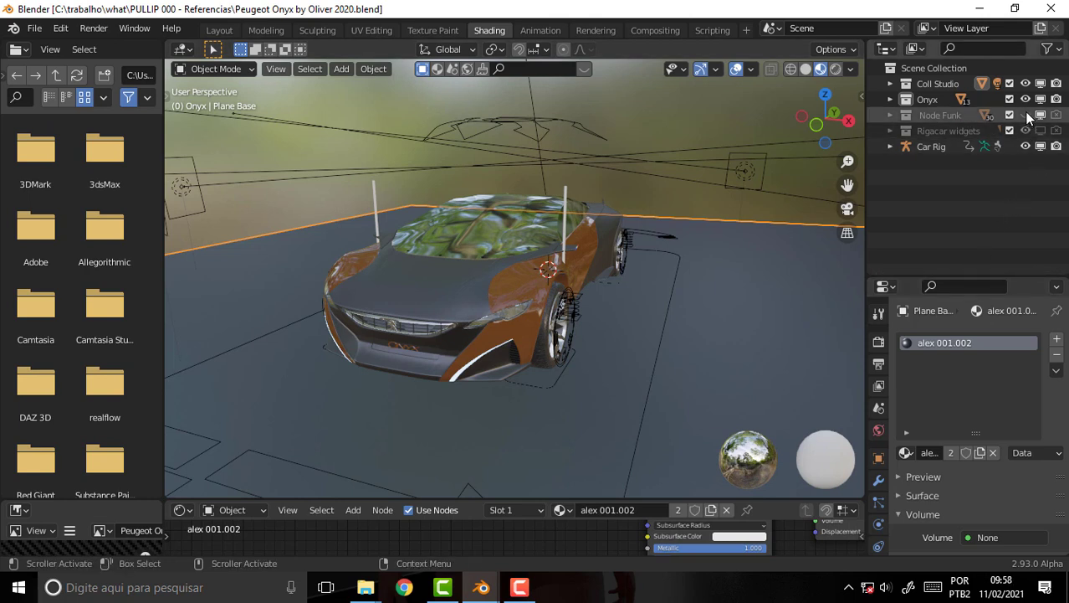
{"action": "left_click", "coordinate": [1026, 117]}
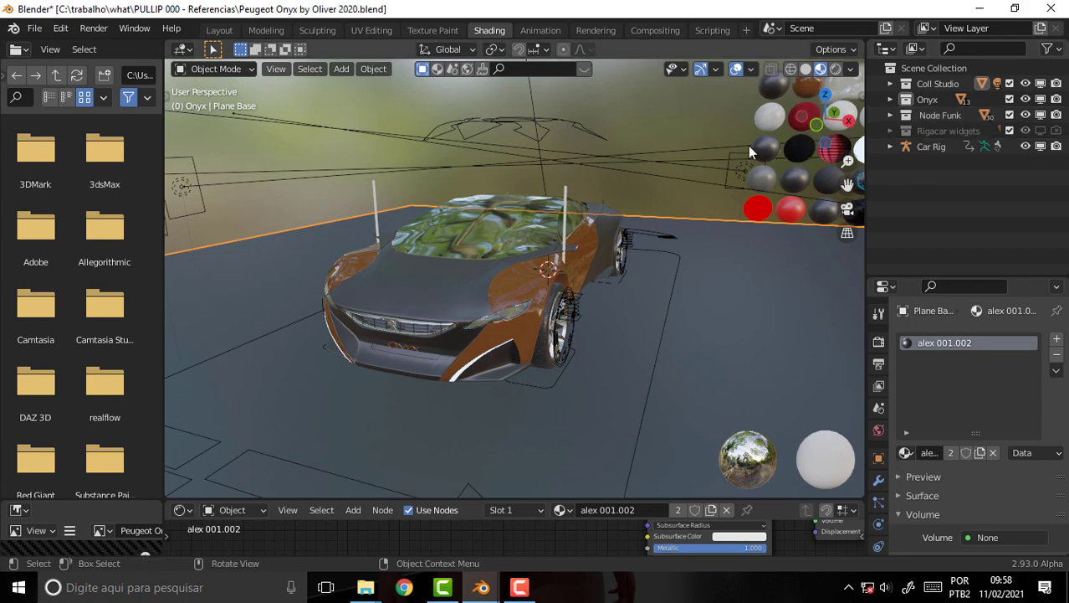
{"action": "middle_click_drag", "start_coordinate": [748, 145], "coordinate": [731, 131]}
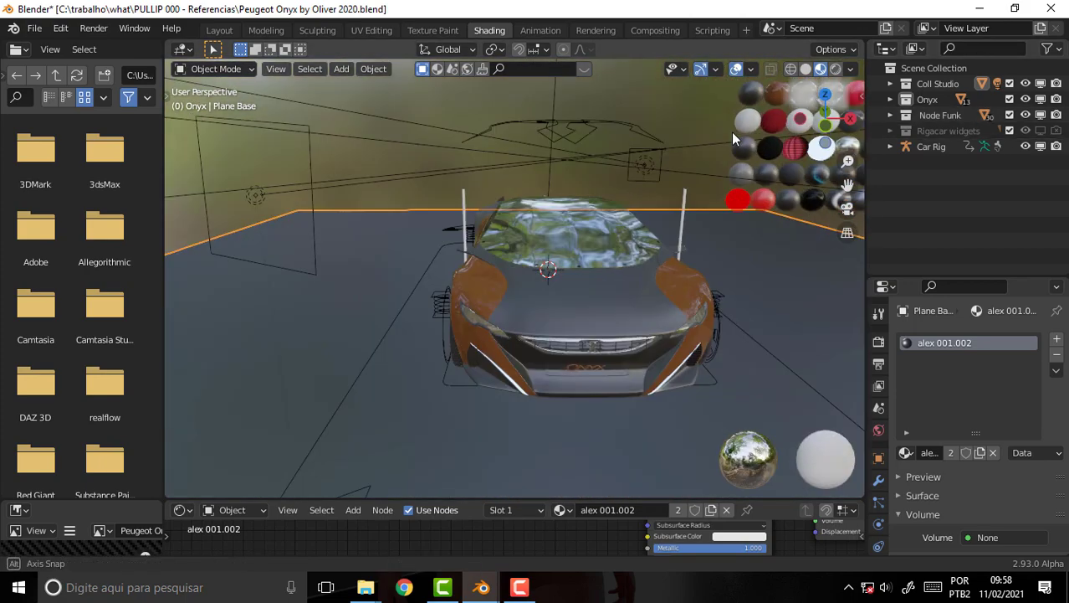
{"action": "mouse_move", "coordinate": [848, 184]}
{"action": "left_mouse_down"}
{"action": "mouse_move", "coordinate": [597, 201]}
{"action": "mouse_move", "coordinate": [641, 180]}
{"action": "left_mouse_up"}
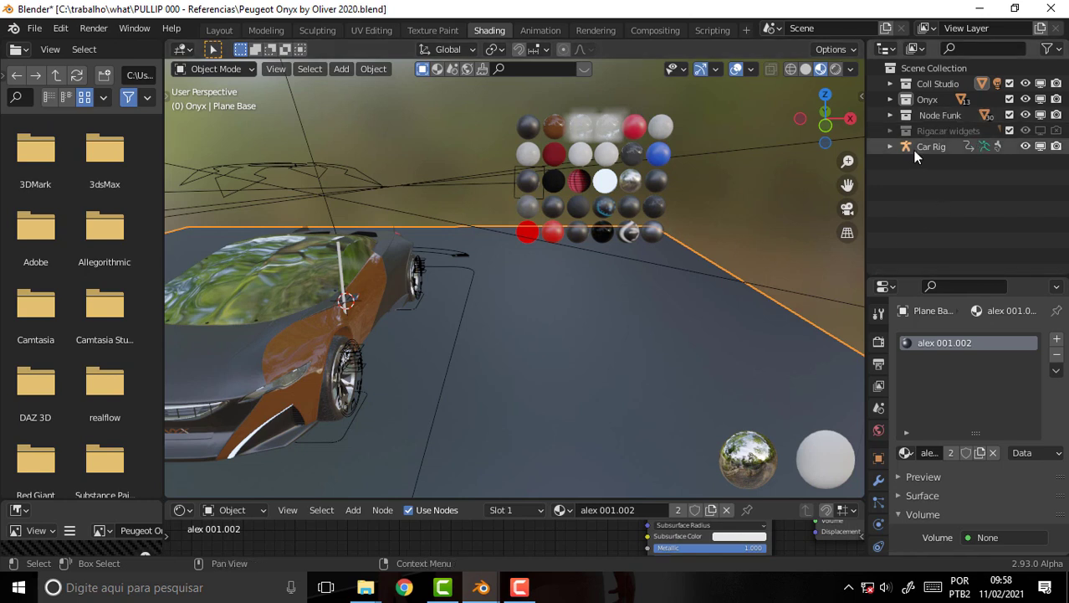
Select all 30 Node Funk objects, copy them, and switch to the Blender Ops 2.blend window.
{"action": "left_click", "coordinate": [937, 113]}
{"action": "right_click", "coordinate": [938, 108]}
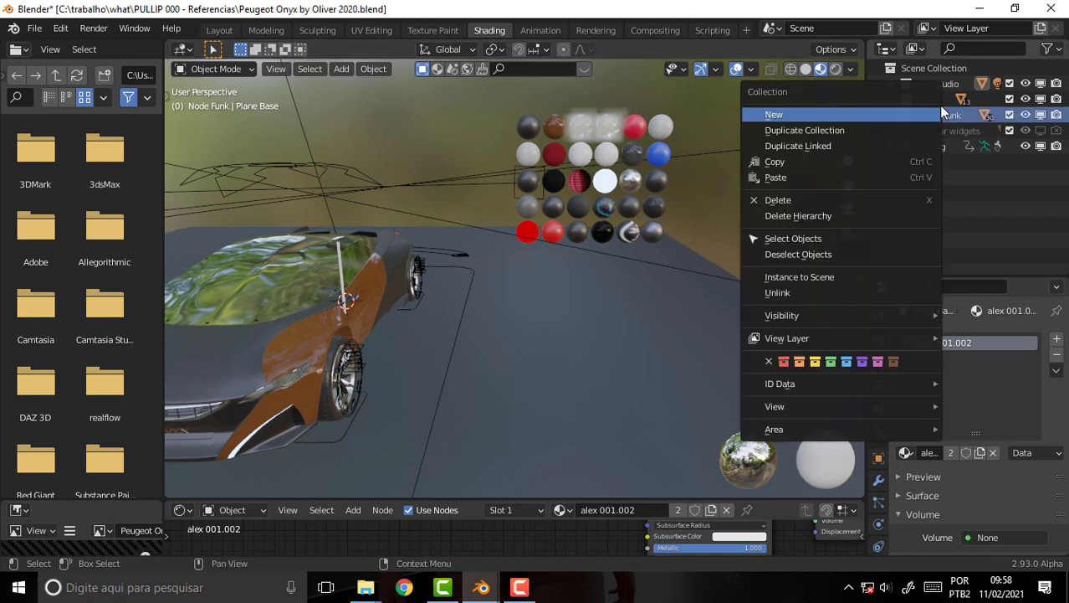
{"action": "left_click", "coordinate": [851, 243]}
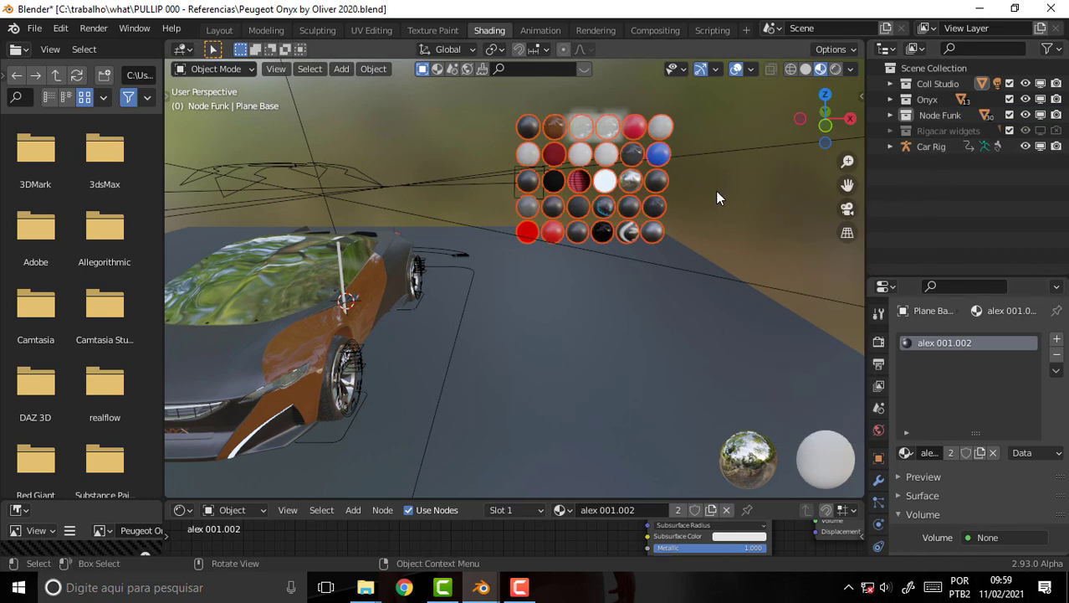
{"action": "key", "text": "ctrl+c"}
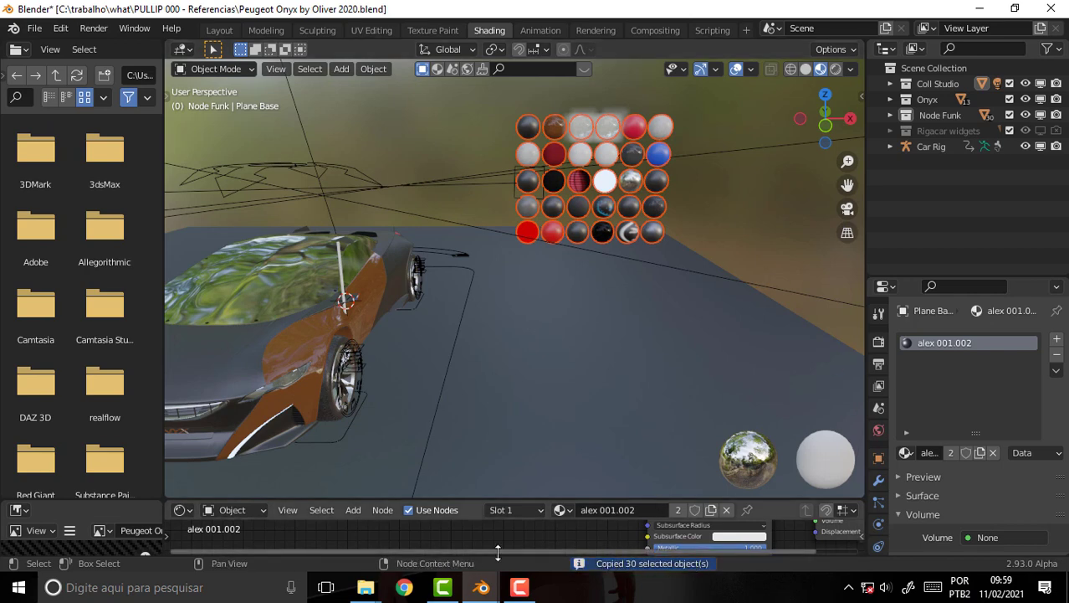
{"action": "left_click", "coordinate": [481, 586]}
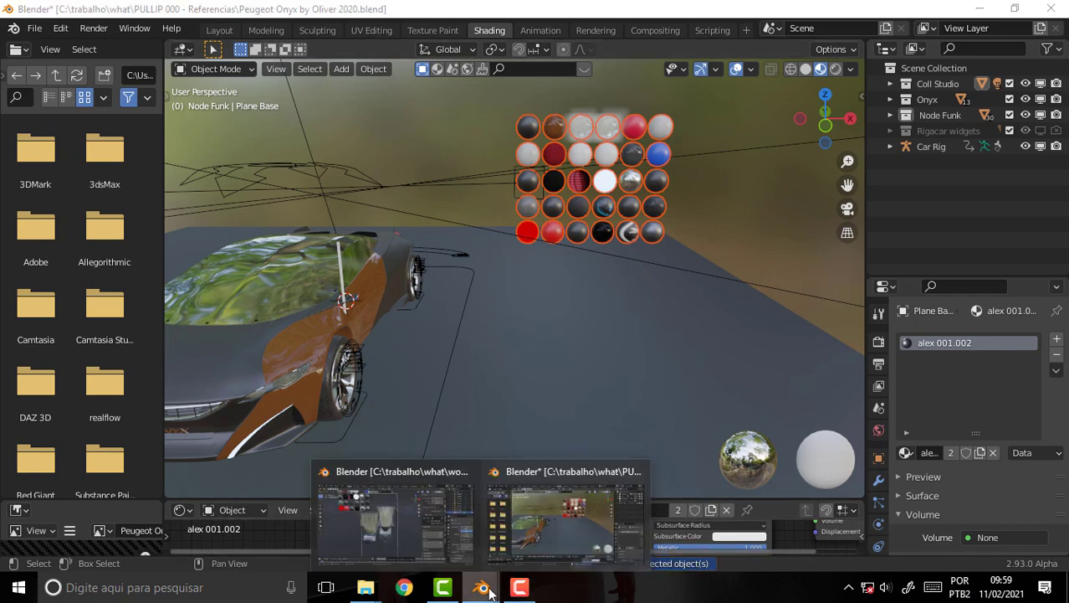
{"action": "left_click", "coordinate": [393, 527]}
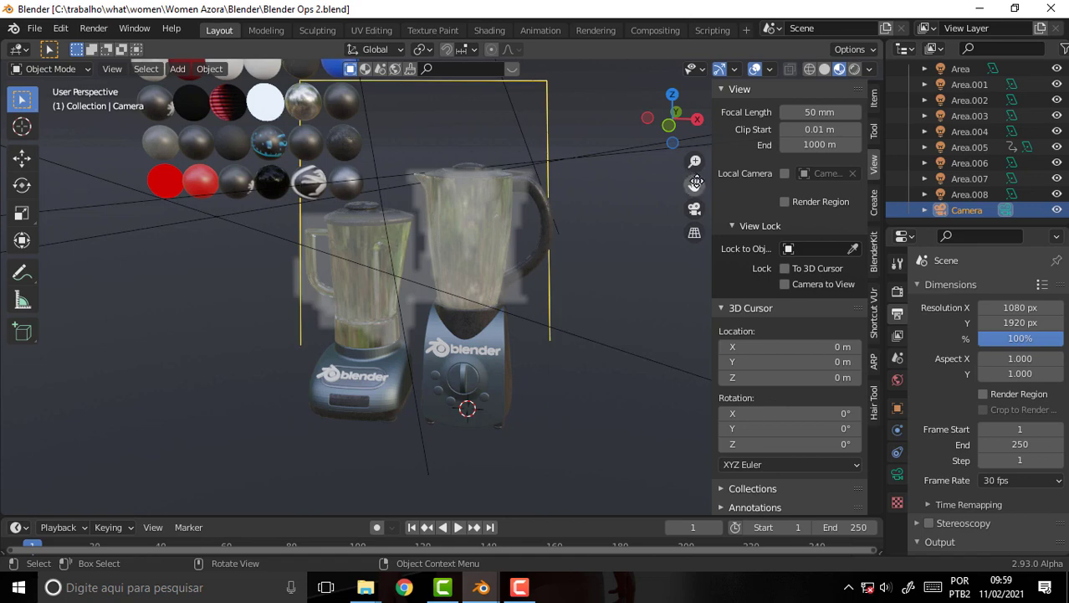
Pan to recentre the blenders and pasted sphere grid, then view through the scene camera.
{"action": "left_click_drag", "start_coordinate": [695, 182], "coordinate": [701, 283]}
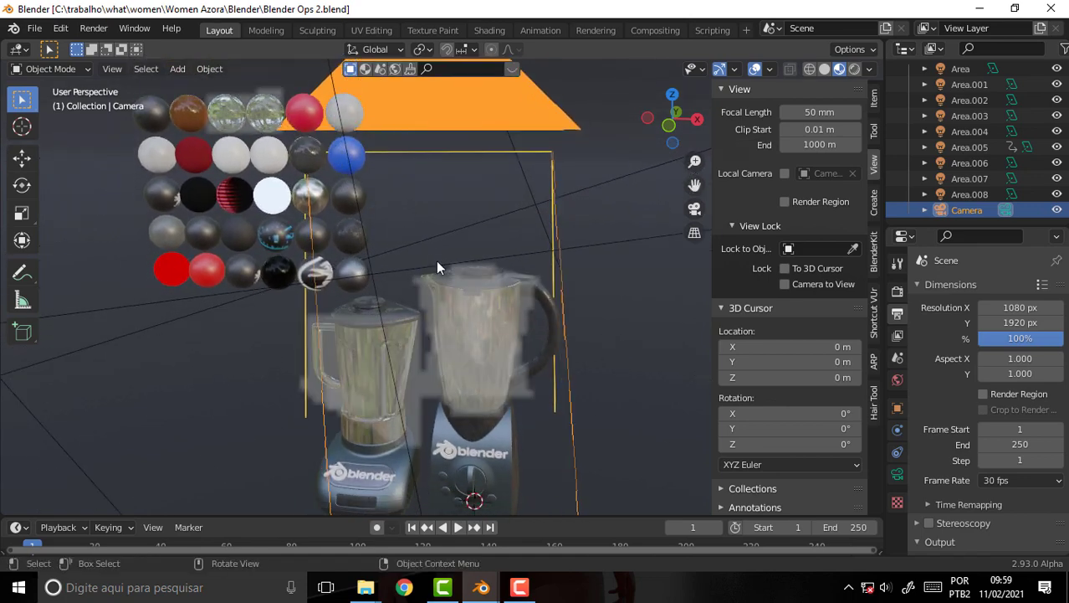
{"action": "left_click_drag", "start_coordinate": [695, 184], "coordinate": [695, 96]}
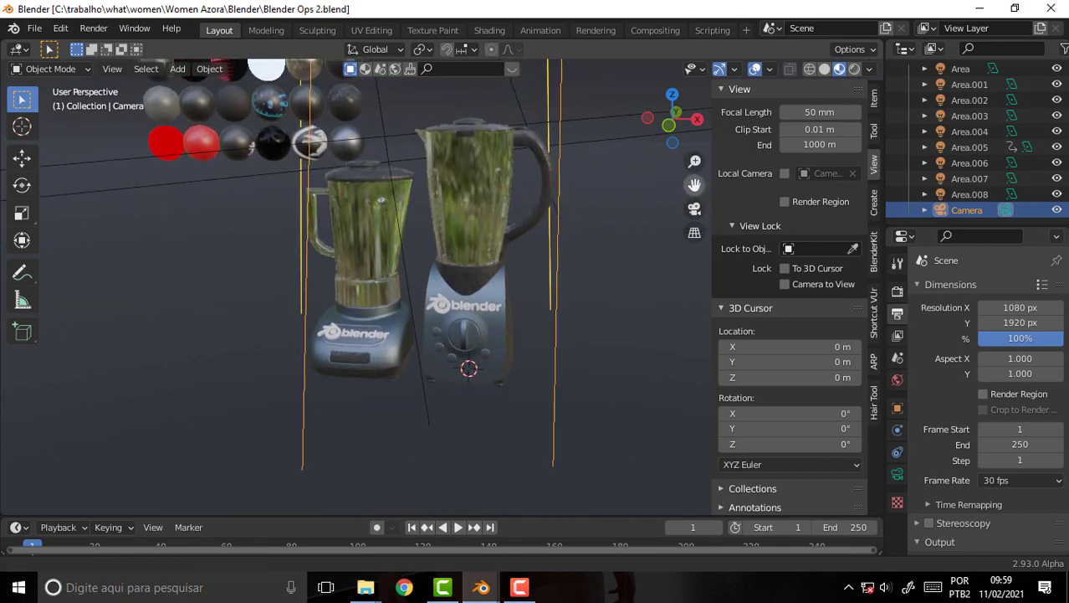
{"action": "mouse_move", "coordinate": [695, 184]}
{"action": "left_mouse_down"}
{"action": "mouse_move", "coordinate": [694, 351]}
{"action": "mouse_move", "coordinate": [795, 92]}
{"action": "left_mouse_up"}
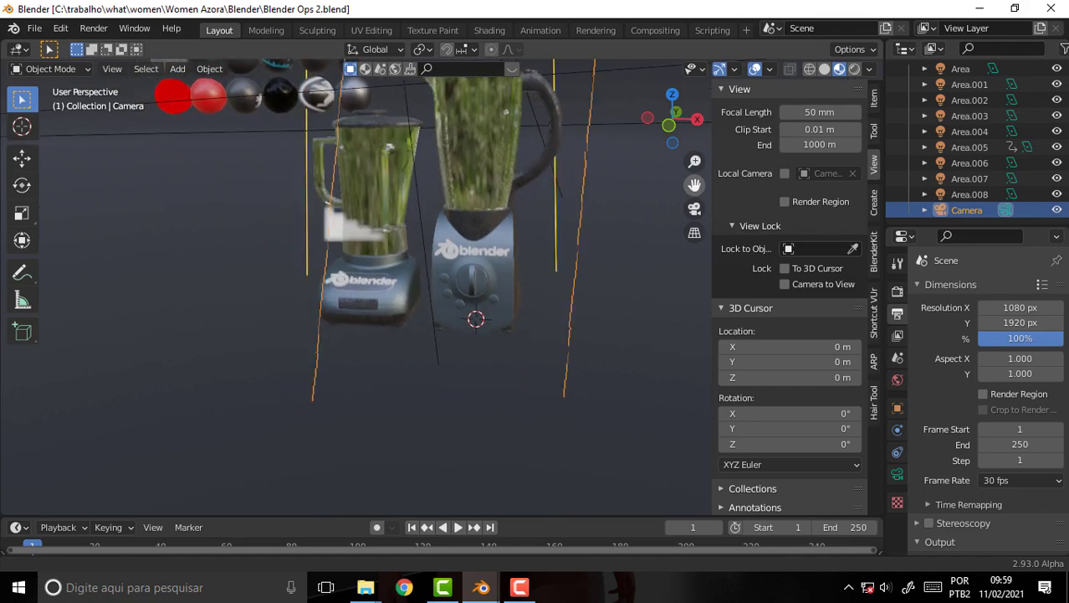
{"action": "left_click_drag", "start_coordinate": [695, 184], "coordinate": [698, 181]}
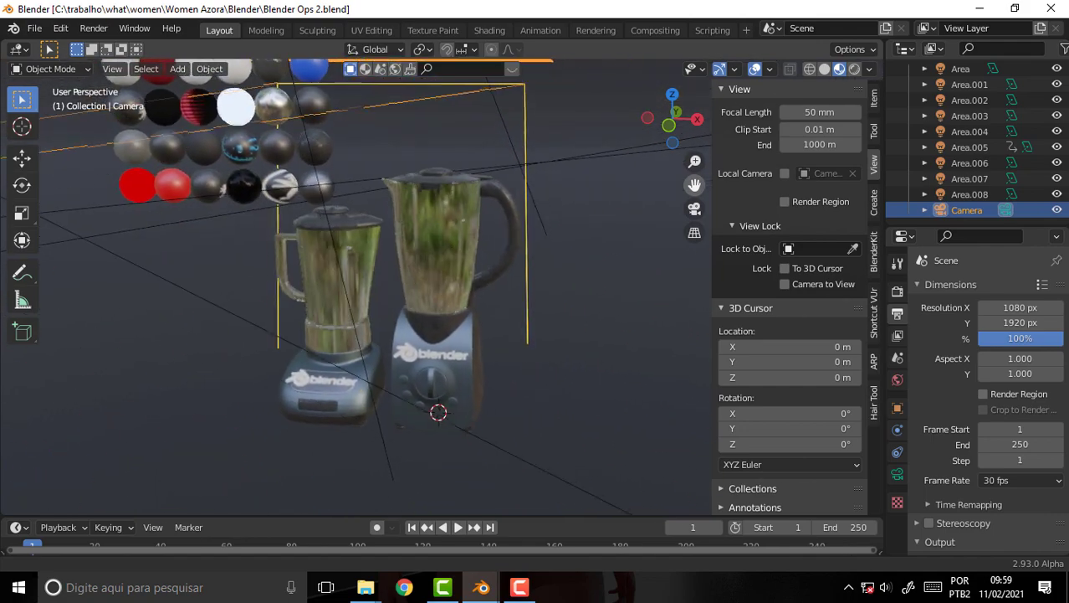
{"action": "left_click", "coordinate": [695, 209]}
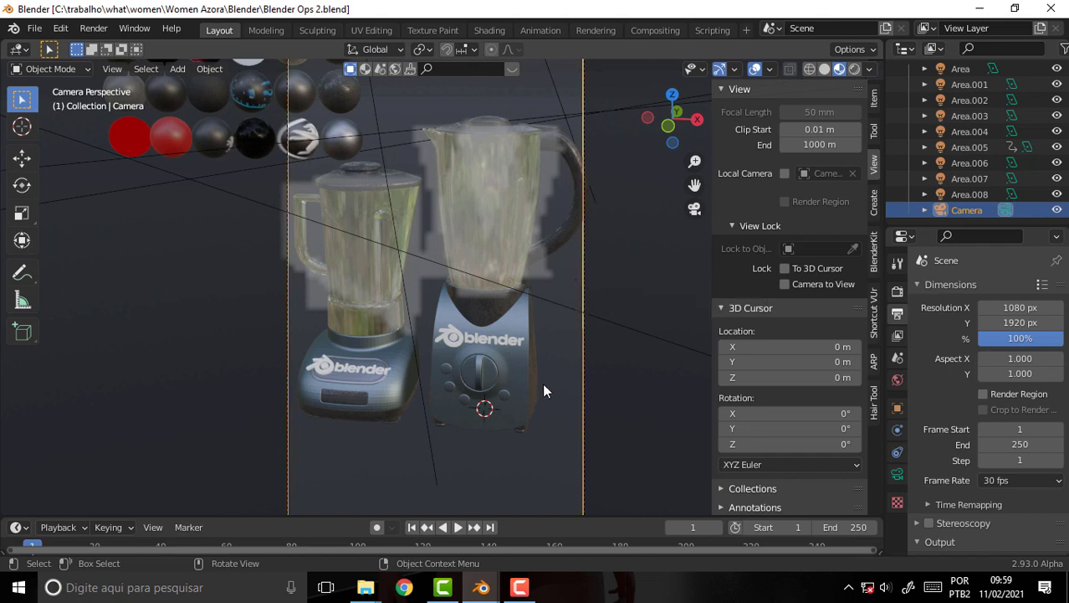
Select the right blender's body and open its base colour picker in Material Properties.
{"action": "left_click", "coordinate": [526, 320]}
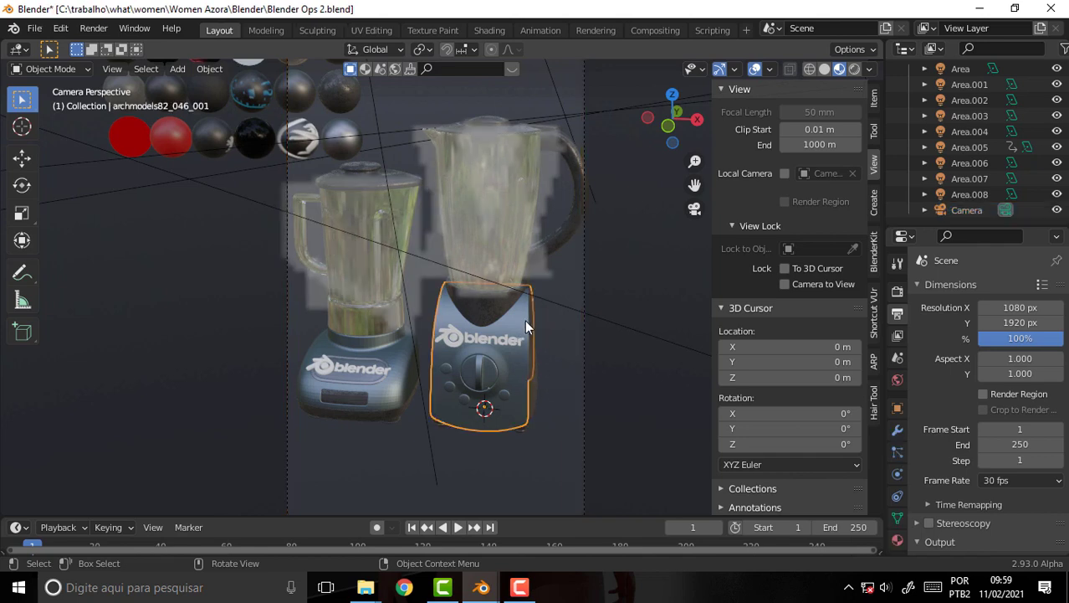
{"action": "right_click", "coordinate": [525, 320]}
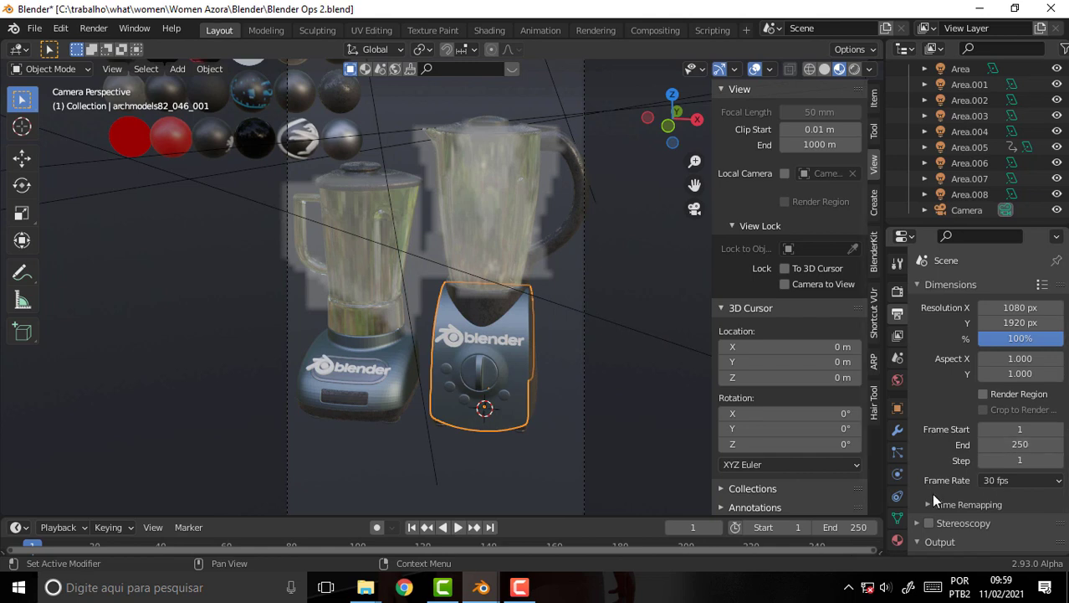
{"action": "left_click", "coordinate": [897, 540]}
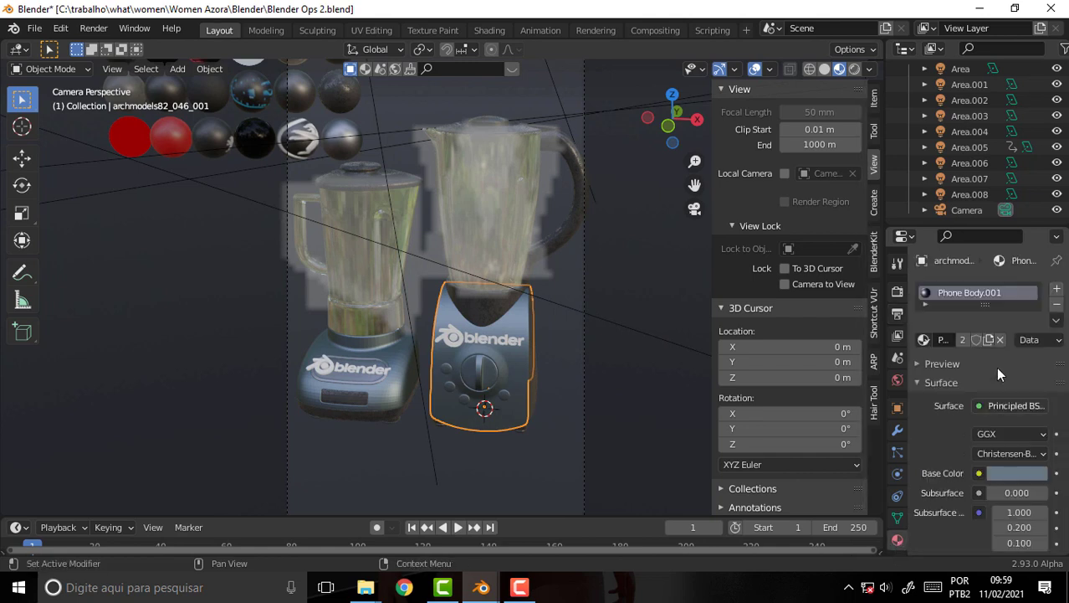
{"action": "left_click", "coordinate": [1007, 473]}
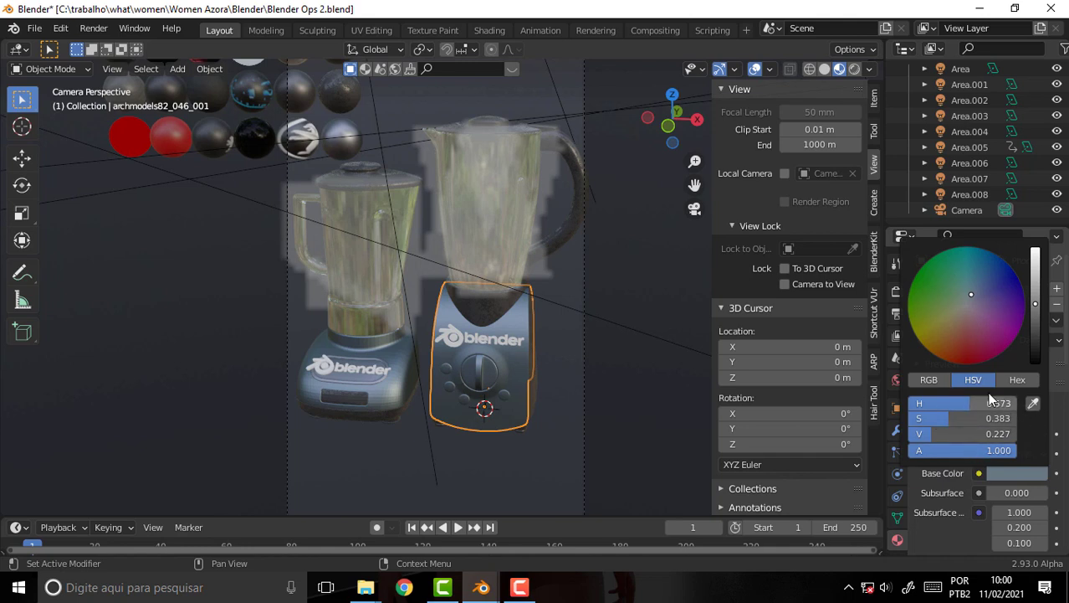
Inspect the body's base colour in RGB, hex (687883) and HSV modes.
{"action": "left_click", "coordinate": [925, 380]}
{"action": "left_click", "coordinate": [1025, 381]}
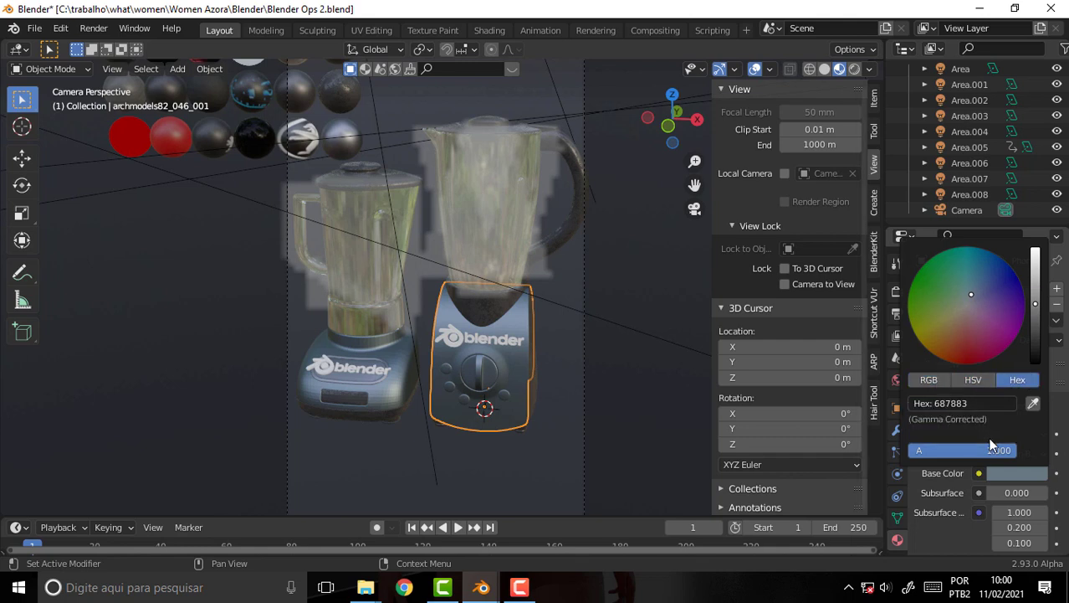
{"action": "left_click", "coordinate": [974, 379]}
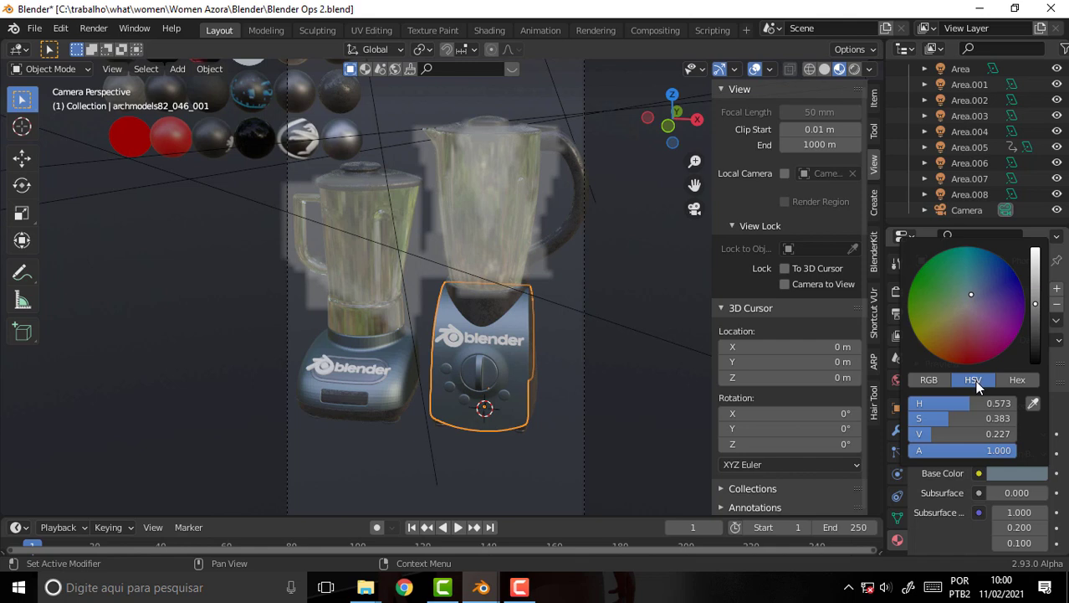
{"action": "left_click", "coordinate": [926, 381]}
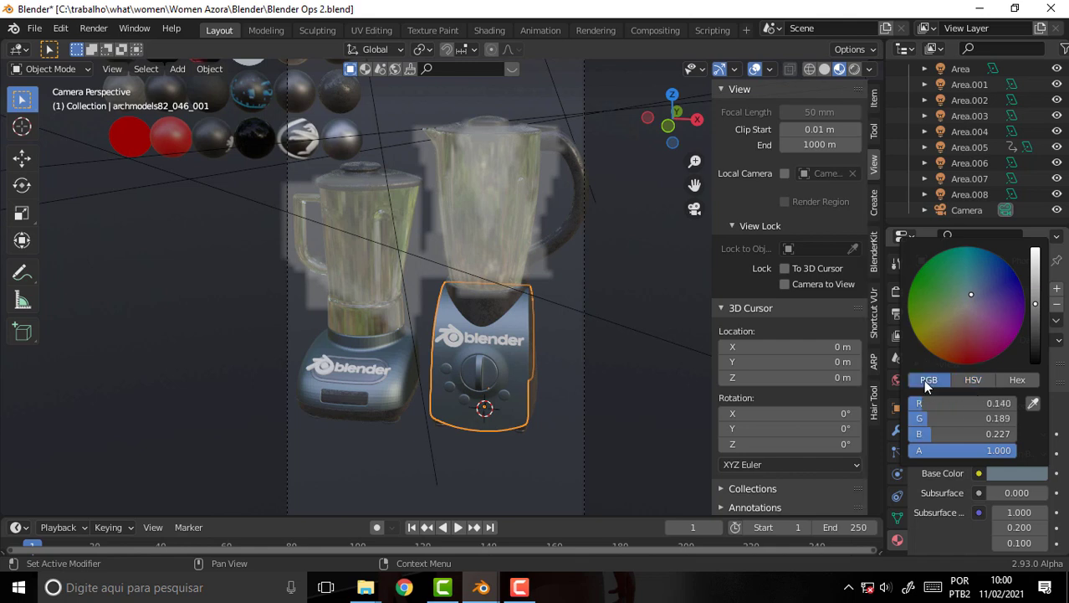
{"action": "left_click", "coordinate": [973, 379]}
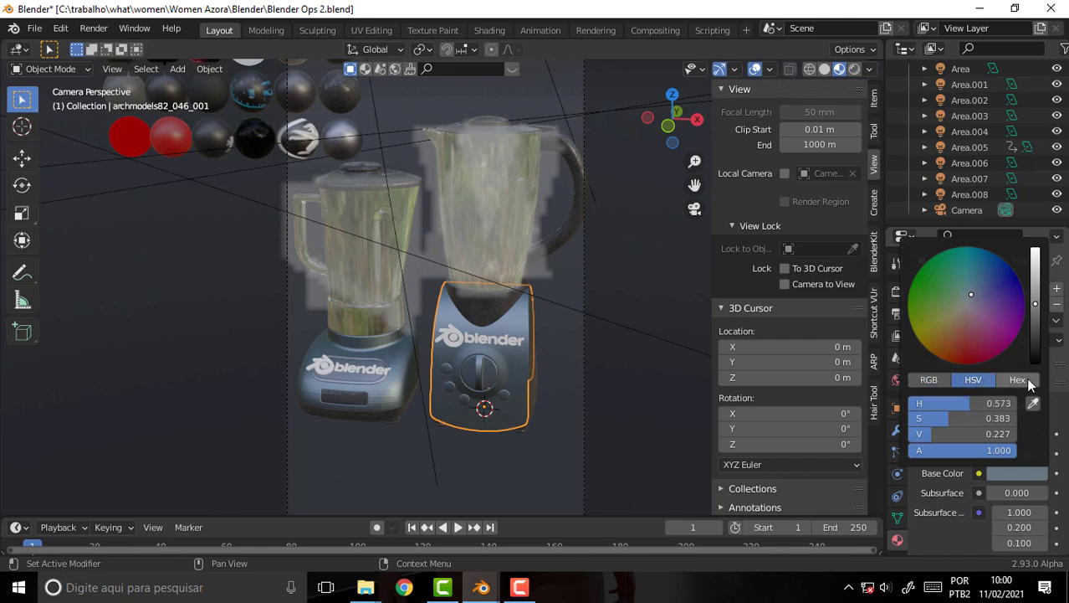
{"action": "left_click", "coordinate": [1022, 381]}
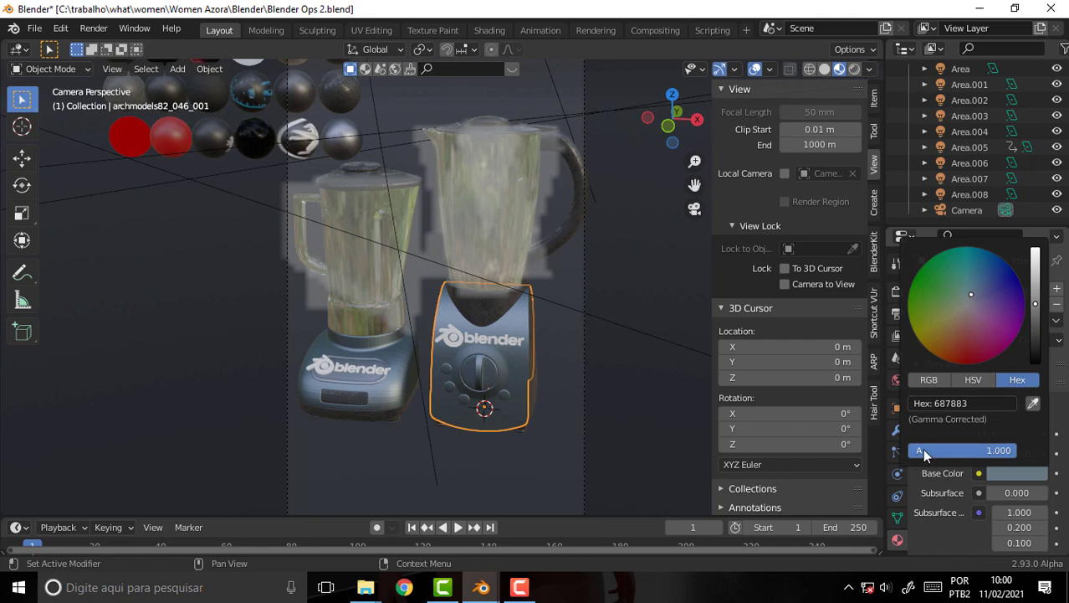
Set the base colour's alpha to 255.
{"action": "left_click", "coordinate": [923, 451]}
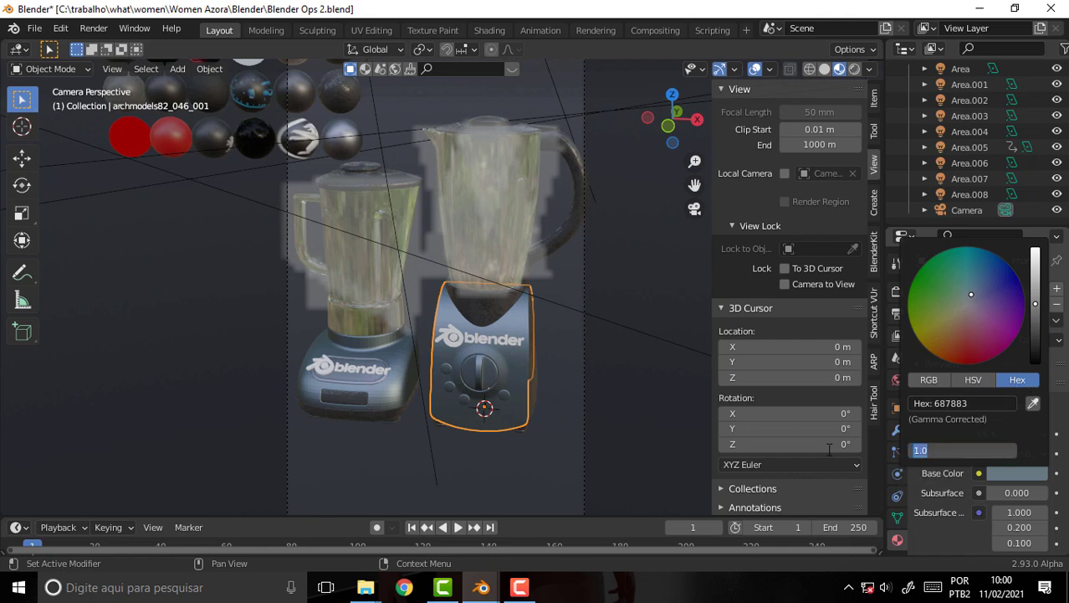
{"action": "type", "text": "25"}
{"action": "type", "text": "5"}
{"action": "key", "text": "Return"}
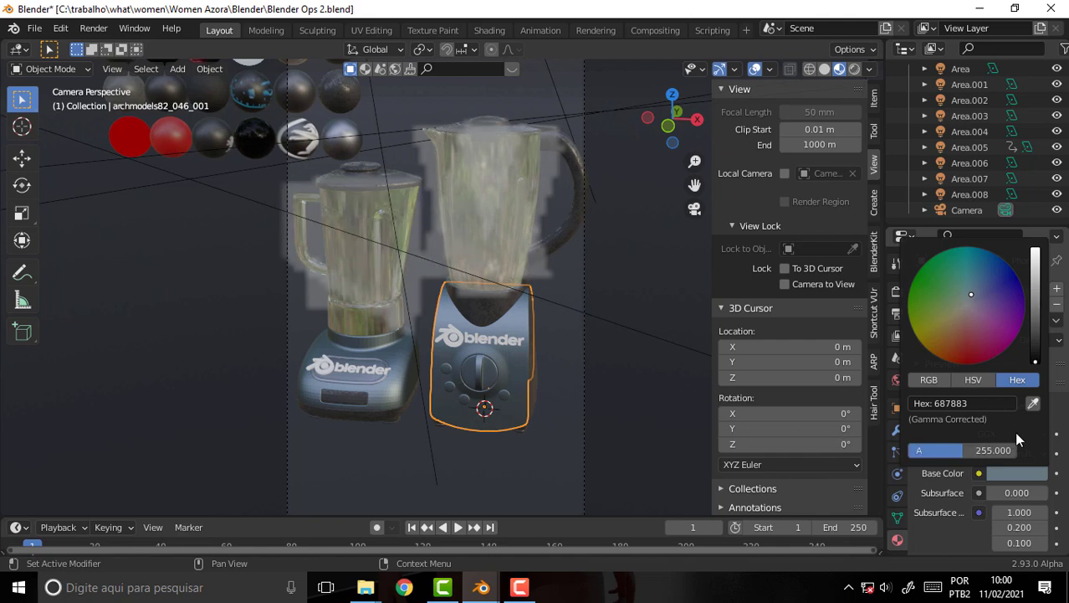
{"action": "left_click", "coordinate": [929, 381]}
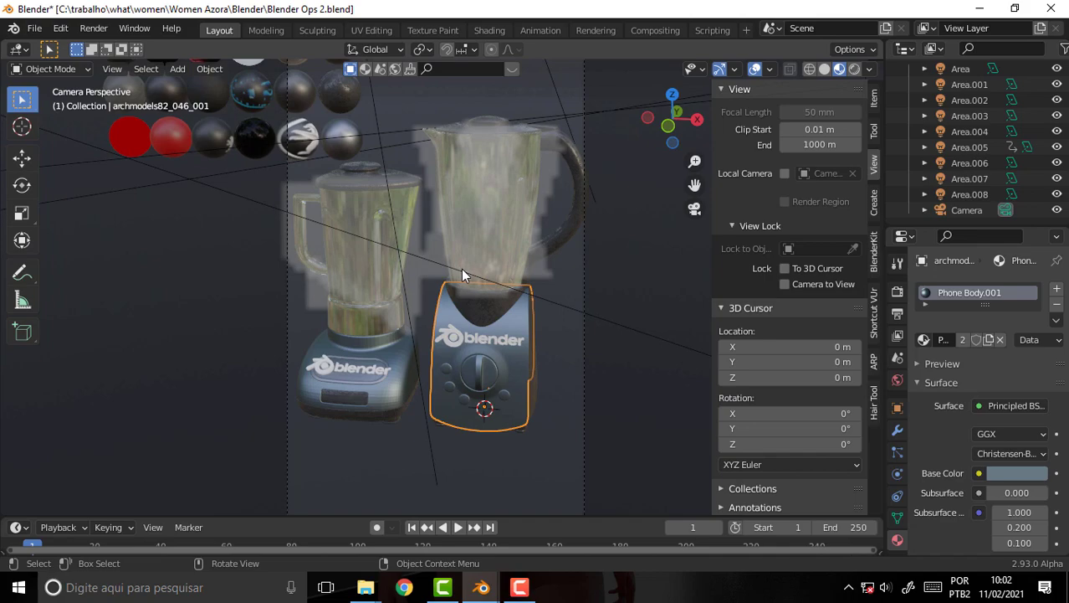
Bring up the open File Explorer windows from the taskbar.
{"action": "left_click", "coordinate": [366, 588]}
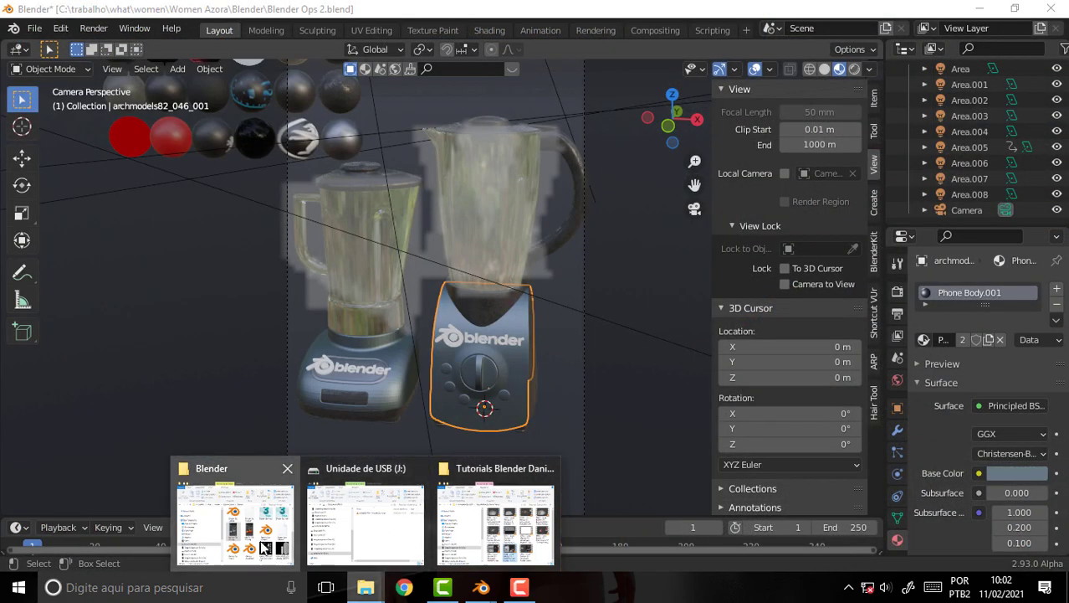
Open the Blender Hair Tool for Blender 2.82+ v2.20 folder and play syn-pose-02-turntable.mp4.
{"action": "left_click", "coordinate": [262, 542]}
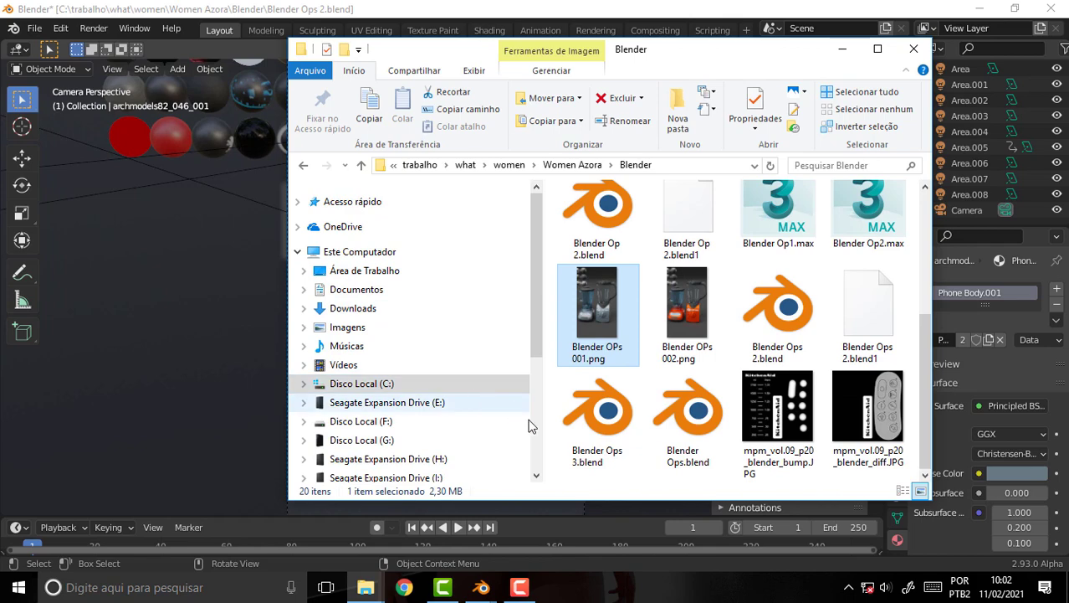
{"action": "left_click", "coordinate": [519, 586]}
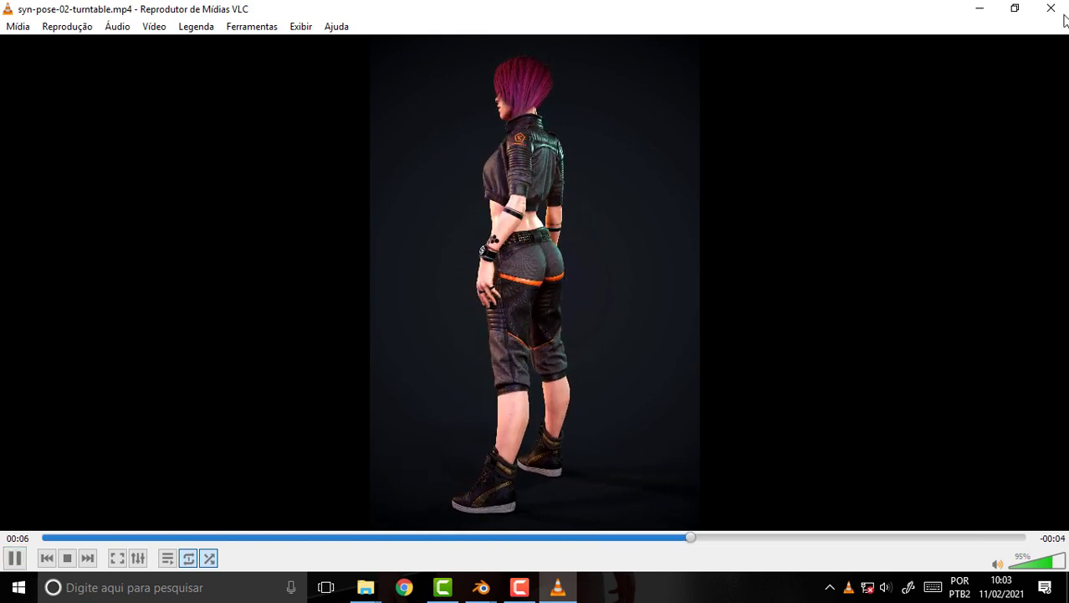
Watch syn-pose-01-turntable.mp4 and scalemeshhair.mp4 in VLC, then close it and return to Blender.
{"action": "key", "text": "alt+F4"}
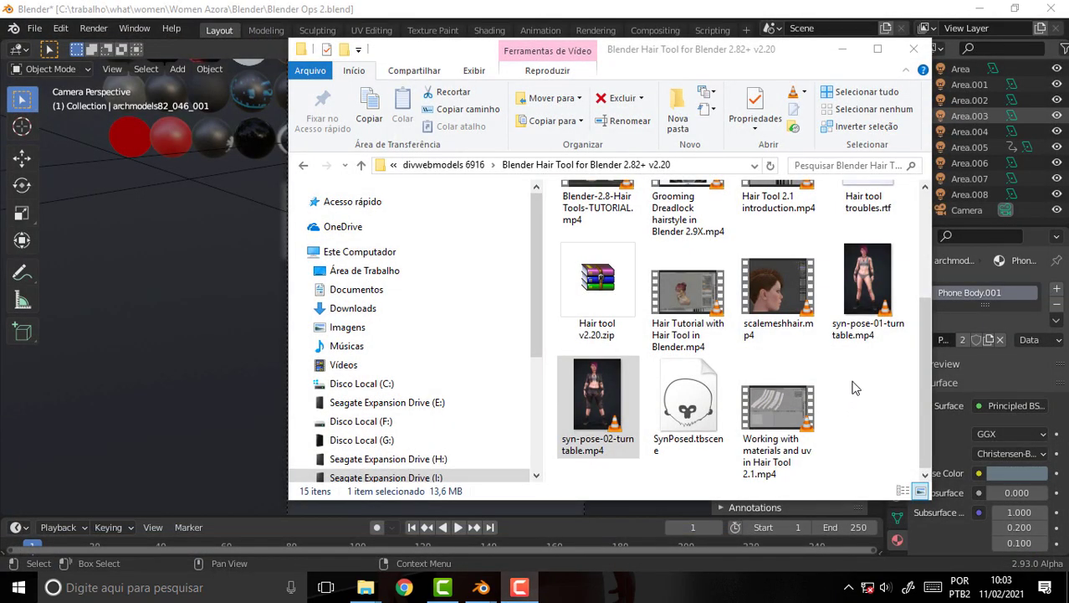
{"action": "double_click", "coordinate": [871, 312]}
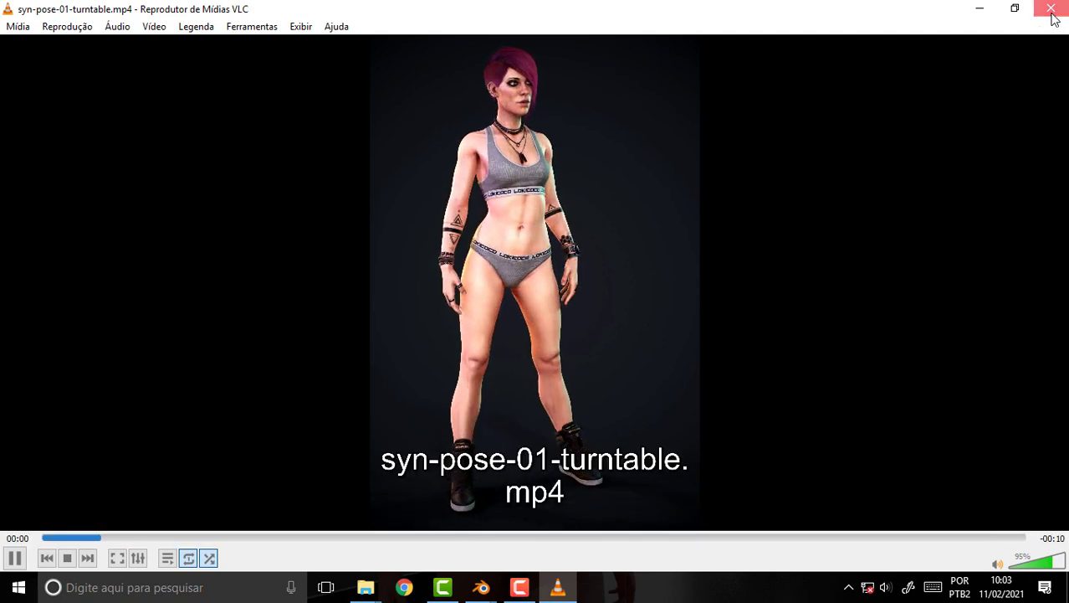
{"action": "left_click", "coordinate": [1052, 10]}
{"action": "scroll", "coordinate": [854, 368], "scroll_direction": "up", "scroll_amount": 3}
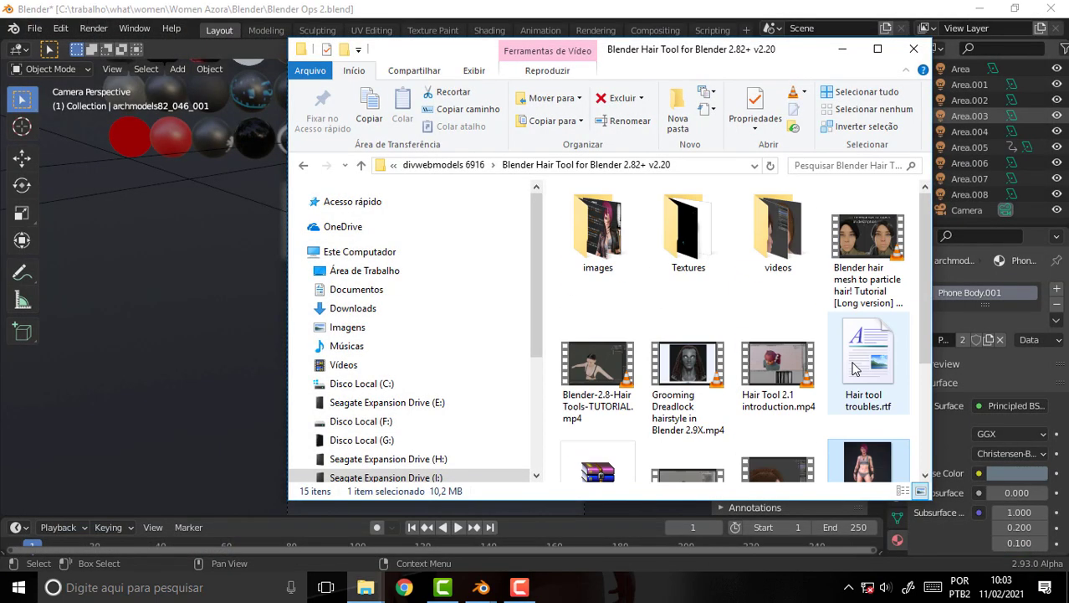
{"action": "scroll", "coordinate": [861, 353], "scroll_direction": "down", "scroll_amount": 3}
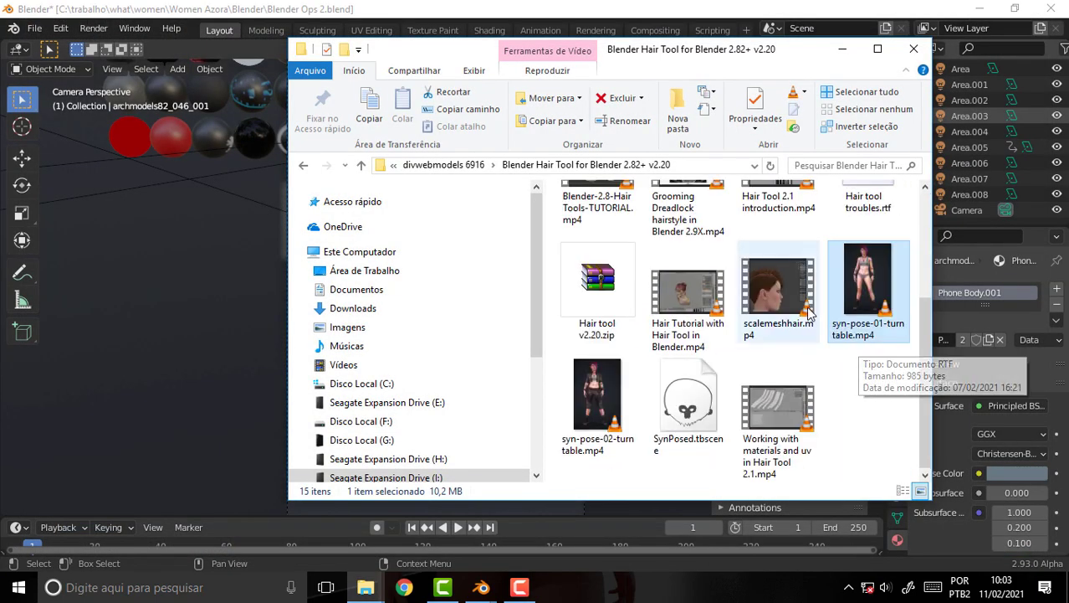
{"action": "double_click", "coordinate": [786, 289]}
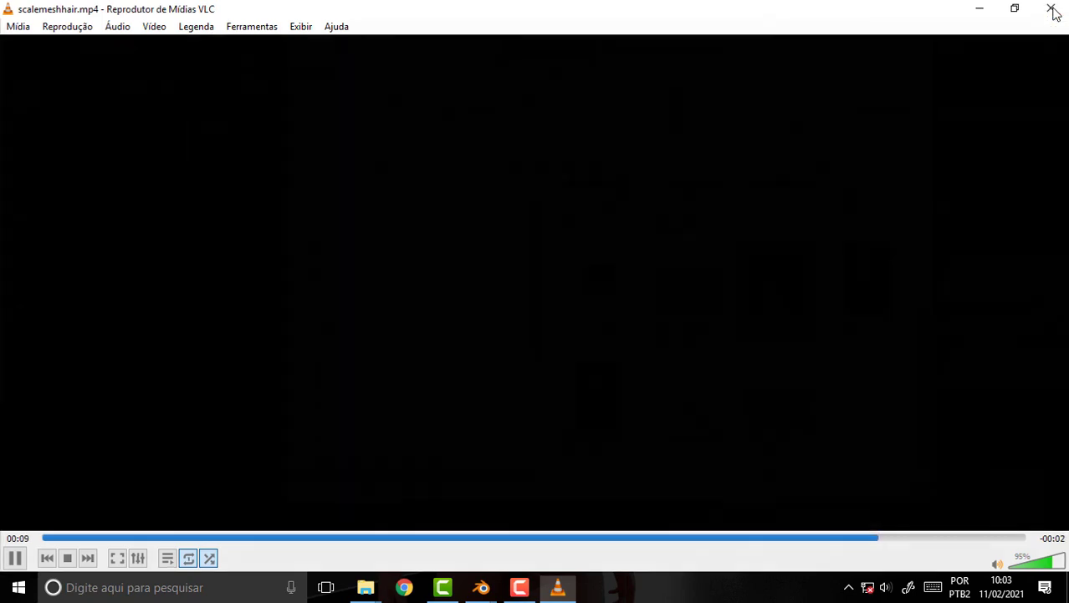
{"action": "left_click", "coordinate": [1053, 10]}
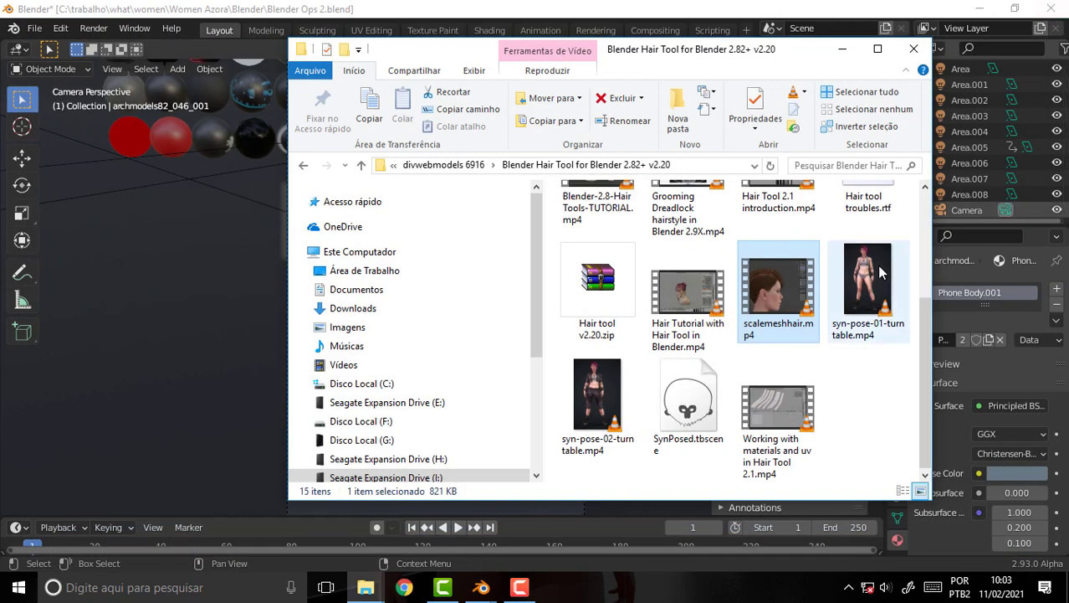
{"action": "left_click", "coordinate": [774, 8]}
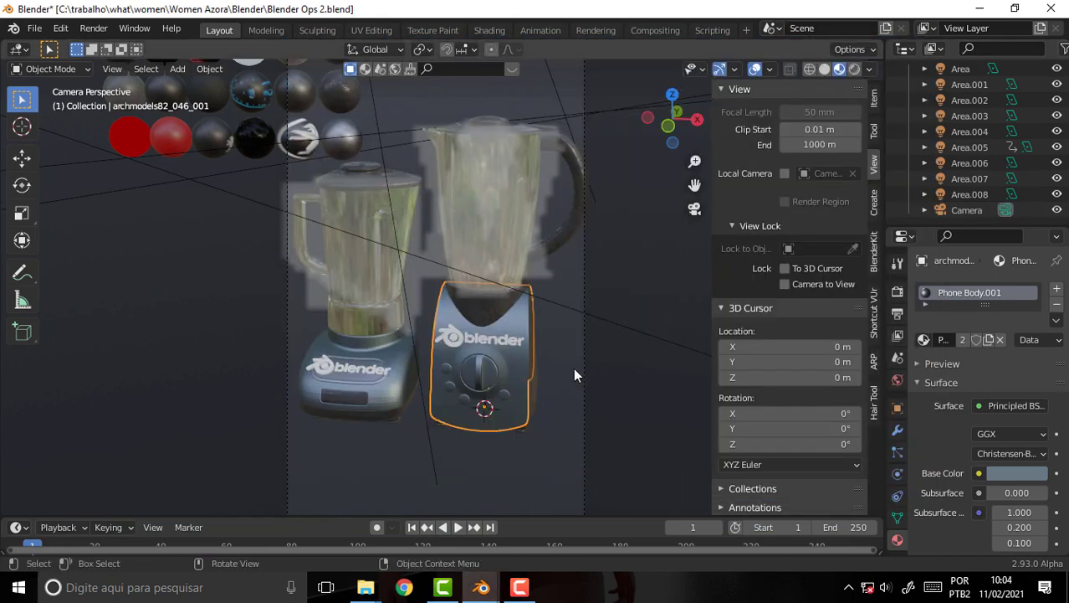